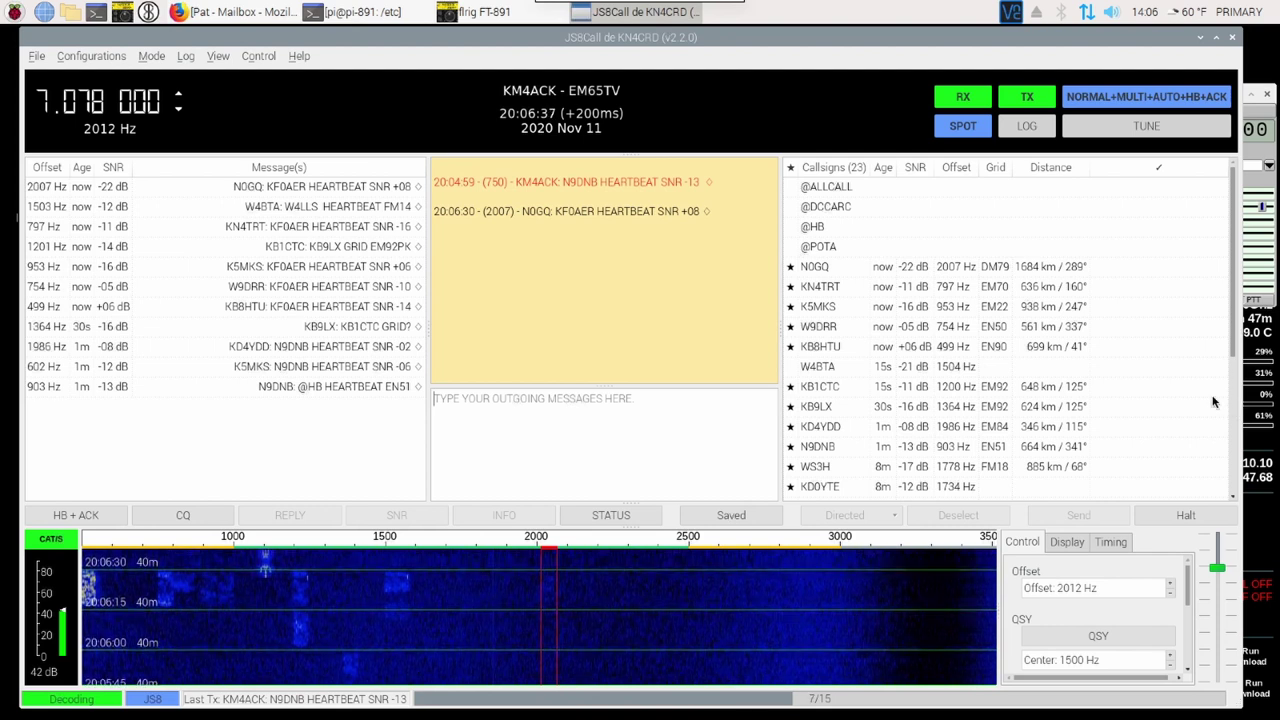
left_click(821, 287)
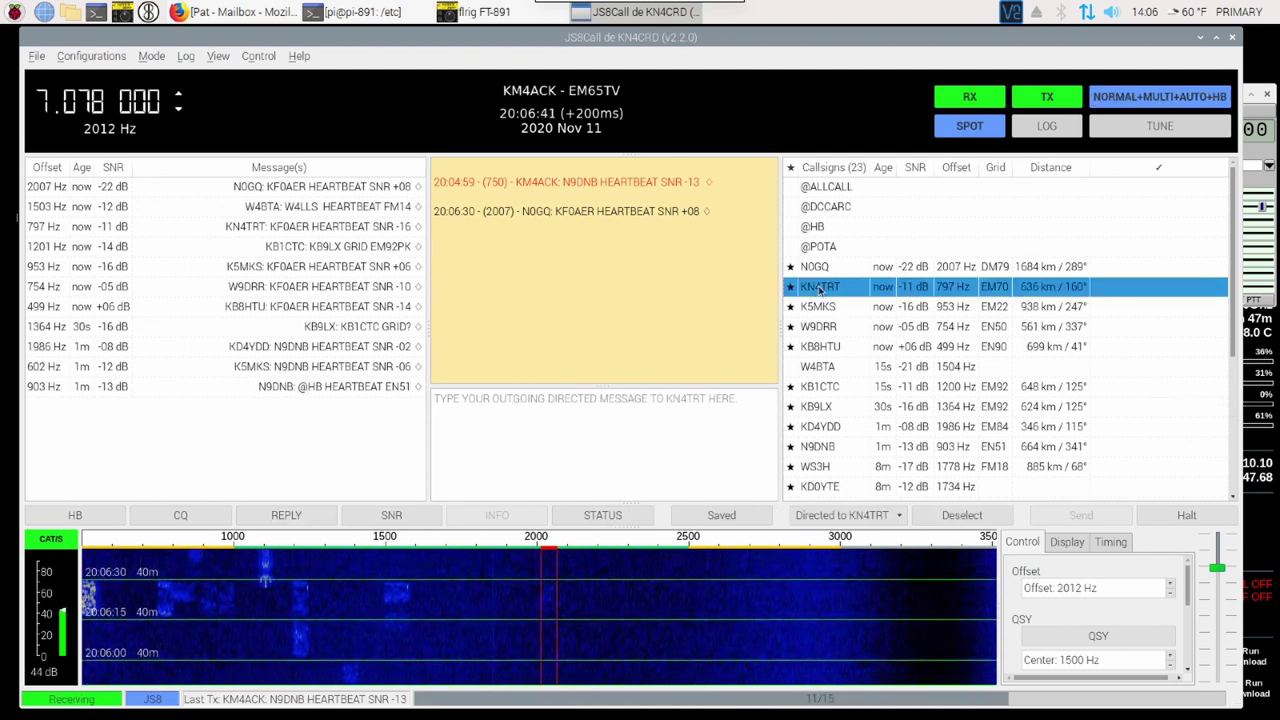
mouse_move(821, 288)
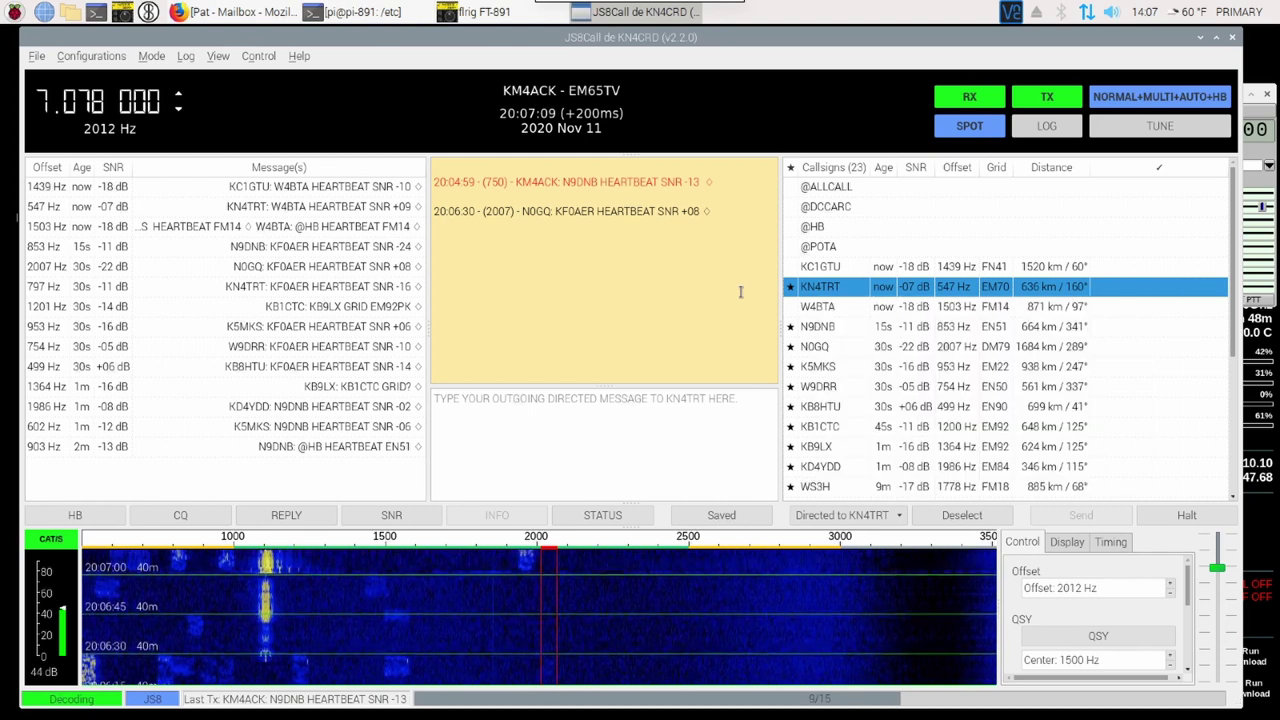
left_click(835, 188)
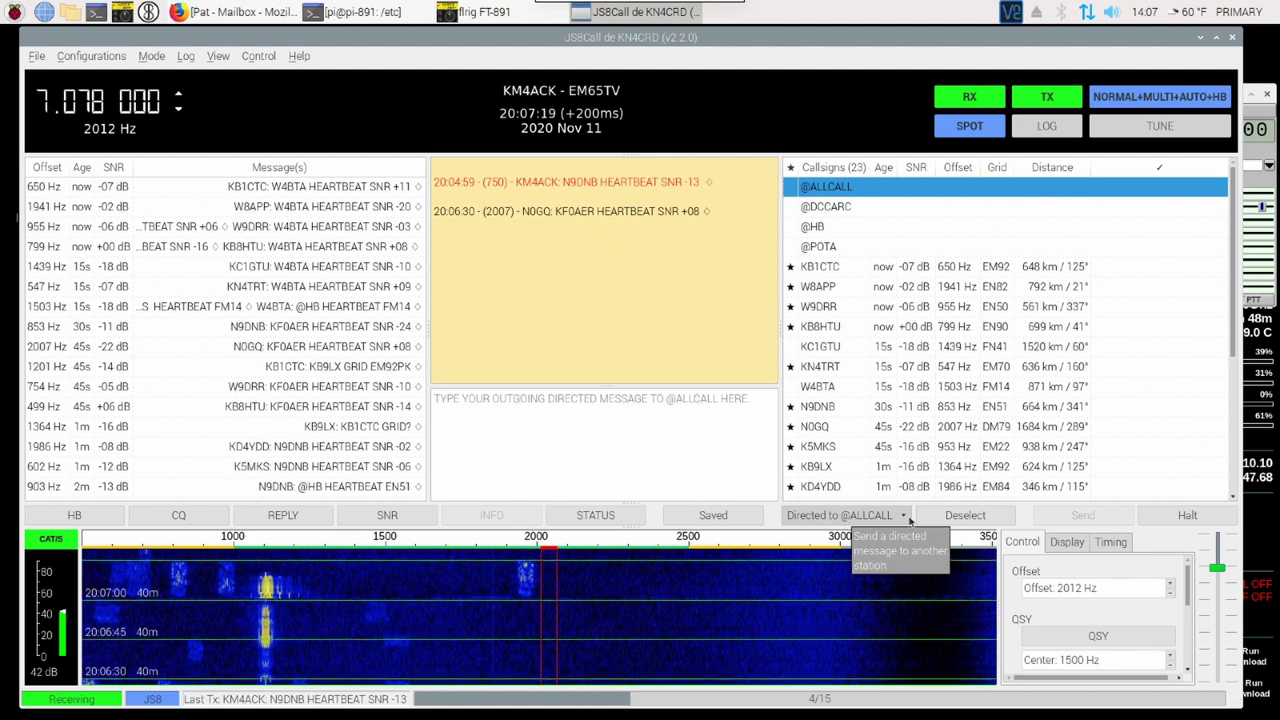
left_click(906, 515)
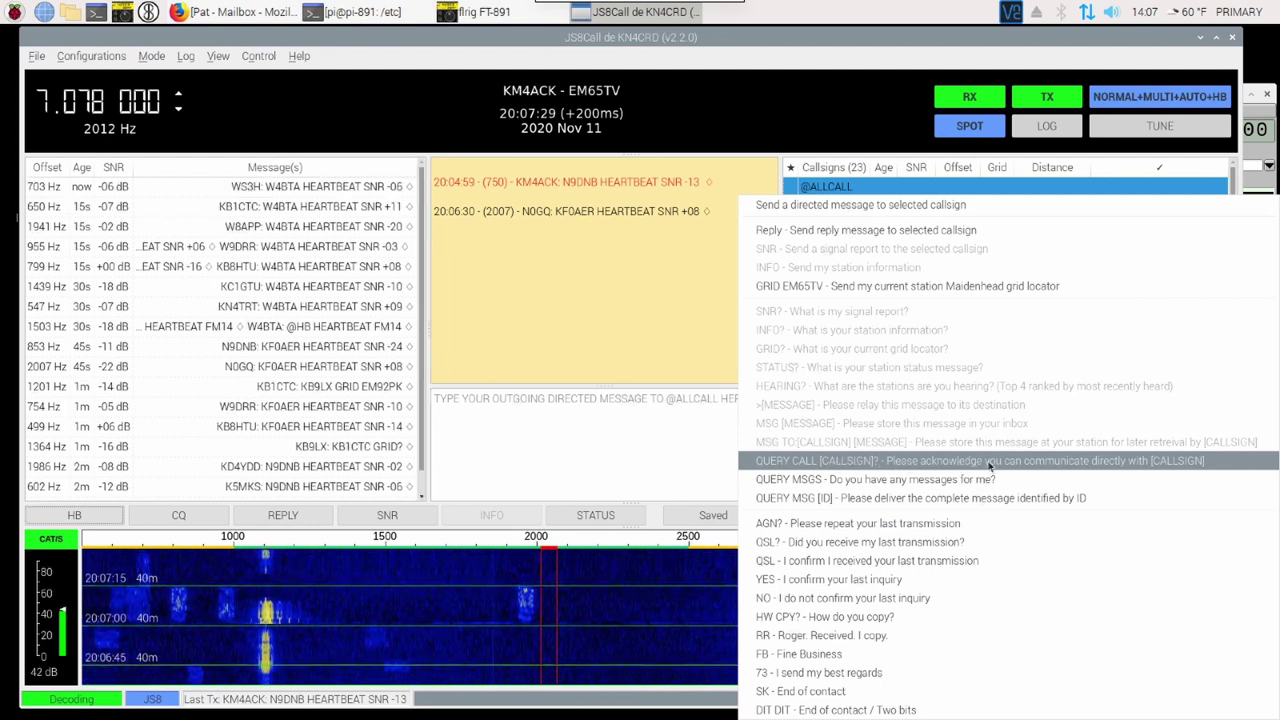
left_click(823, 461)
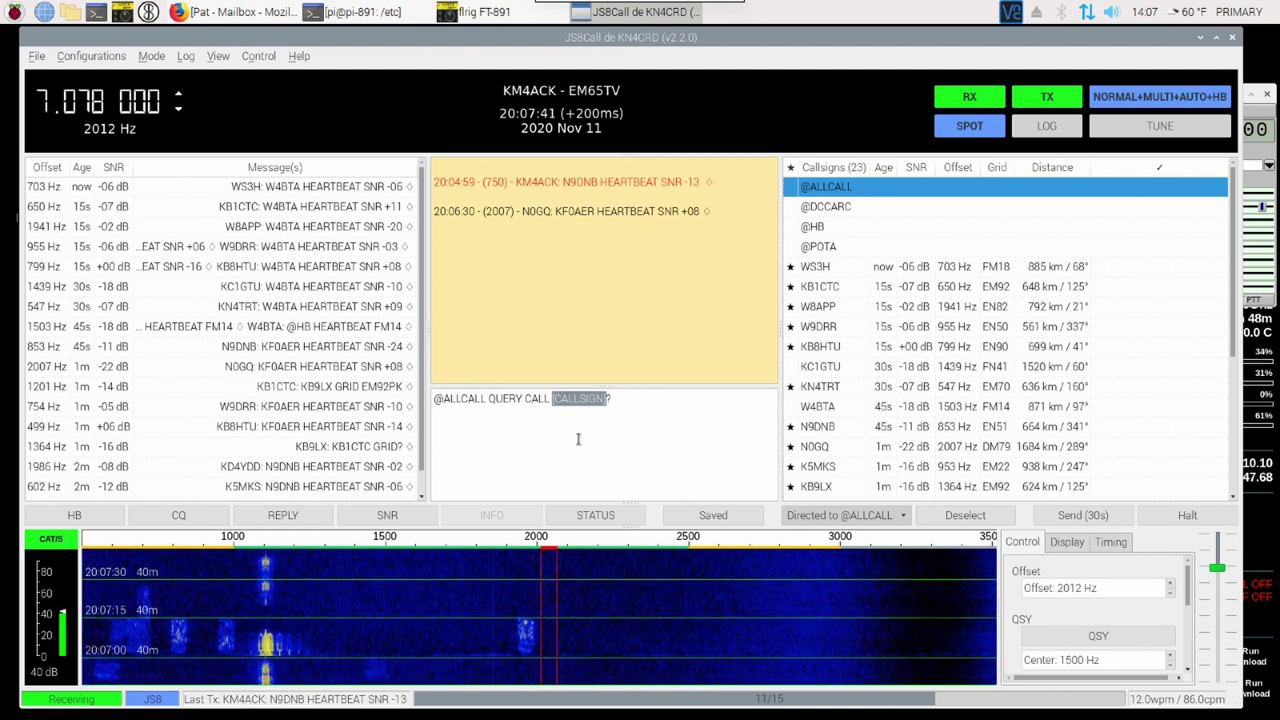
type("WE4SE")
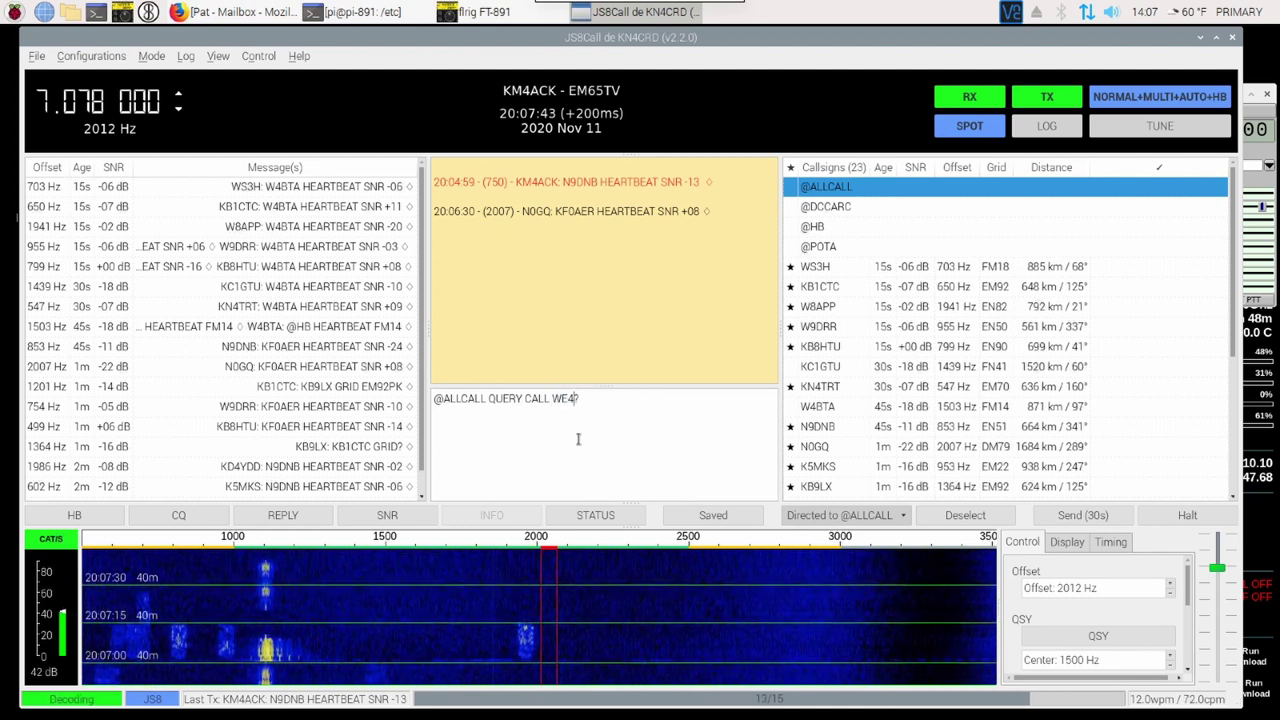
type("L")
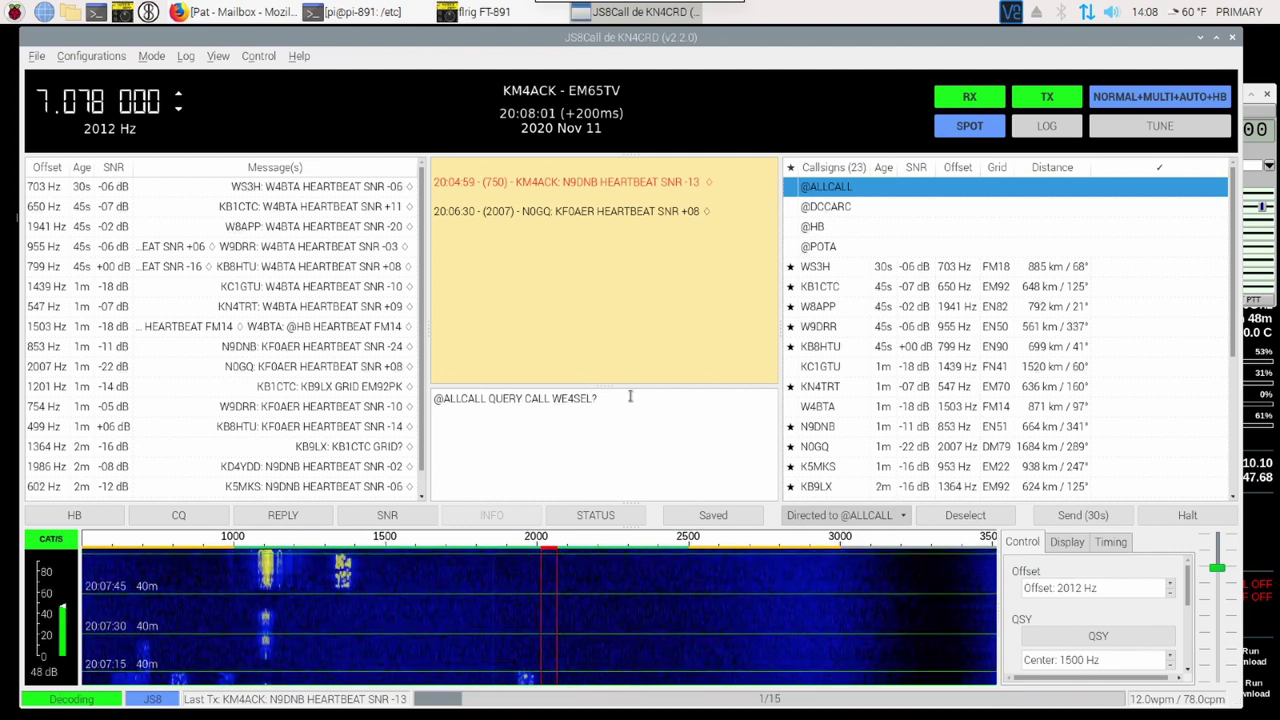
left_click(1065, 514)
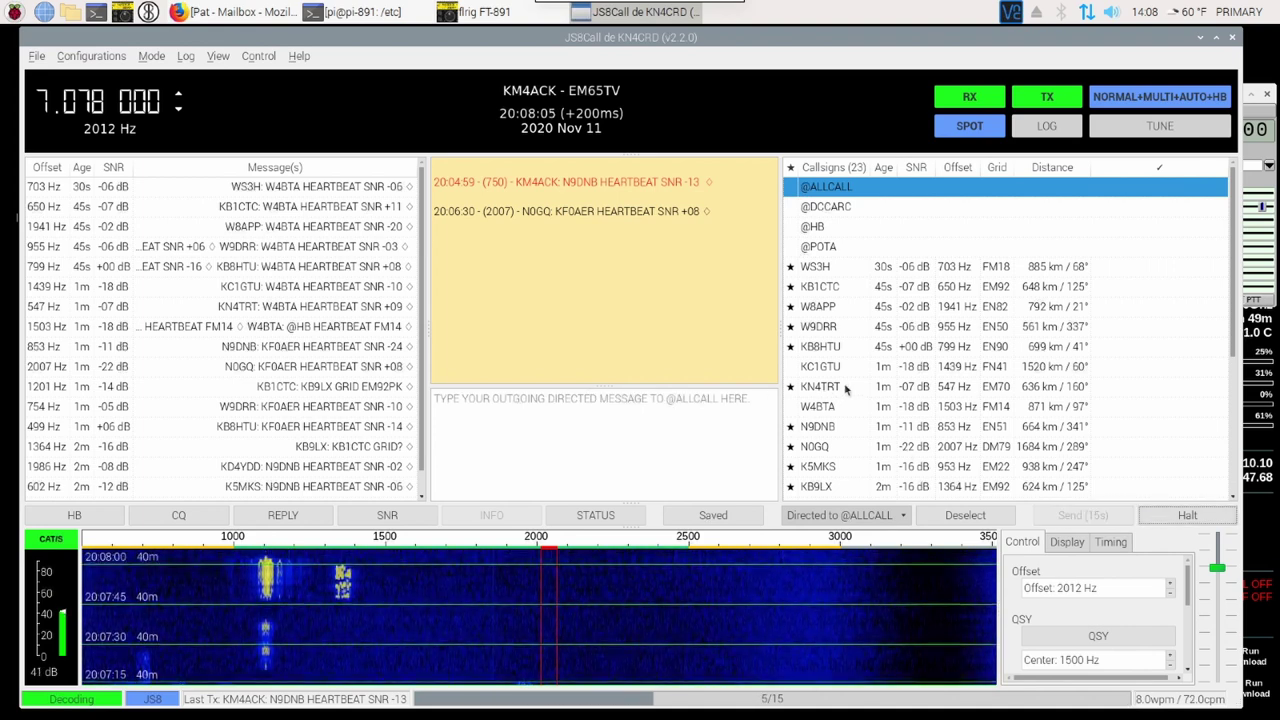
Step: Check which stations KN4TRT hears, and start a relay message through KN4TRT addressed onward to WE4SEL
mouse_move(833, 391)
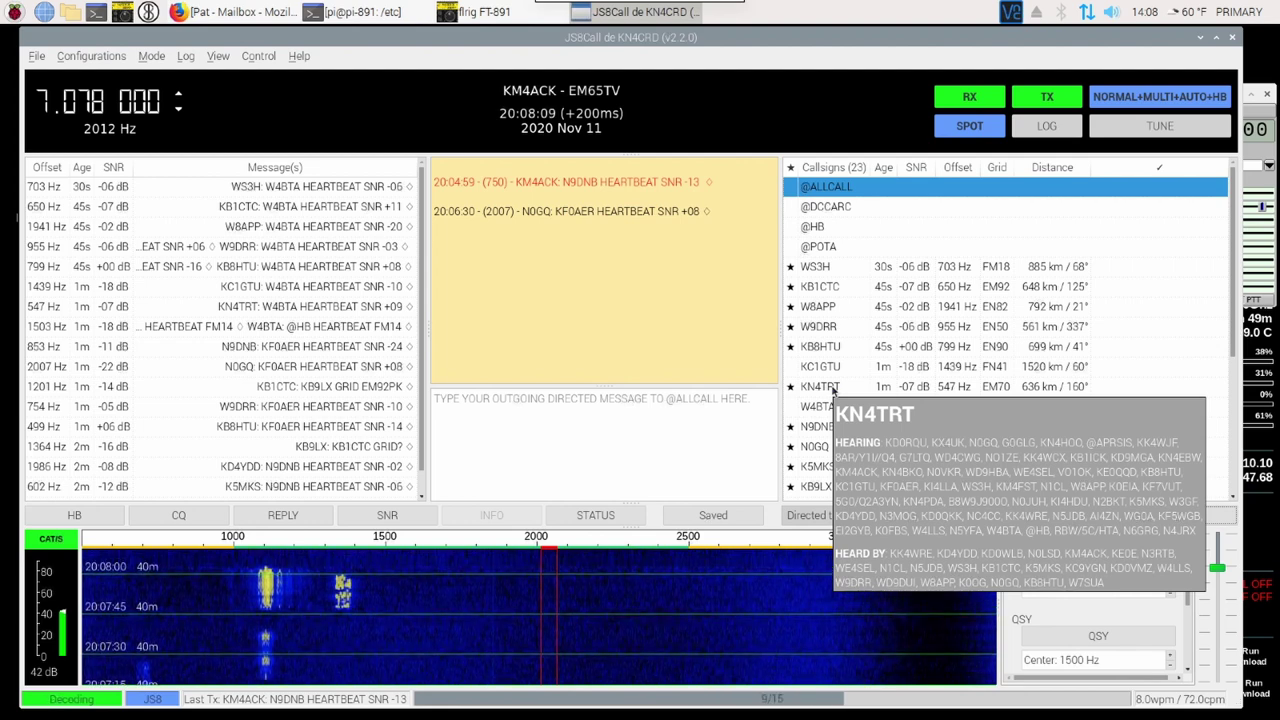
left_click(833, 390)
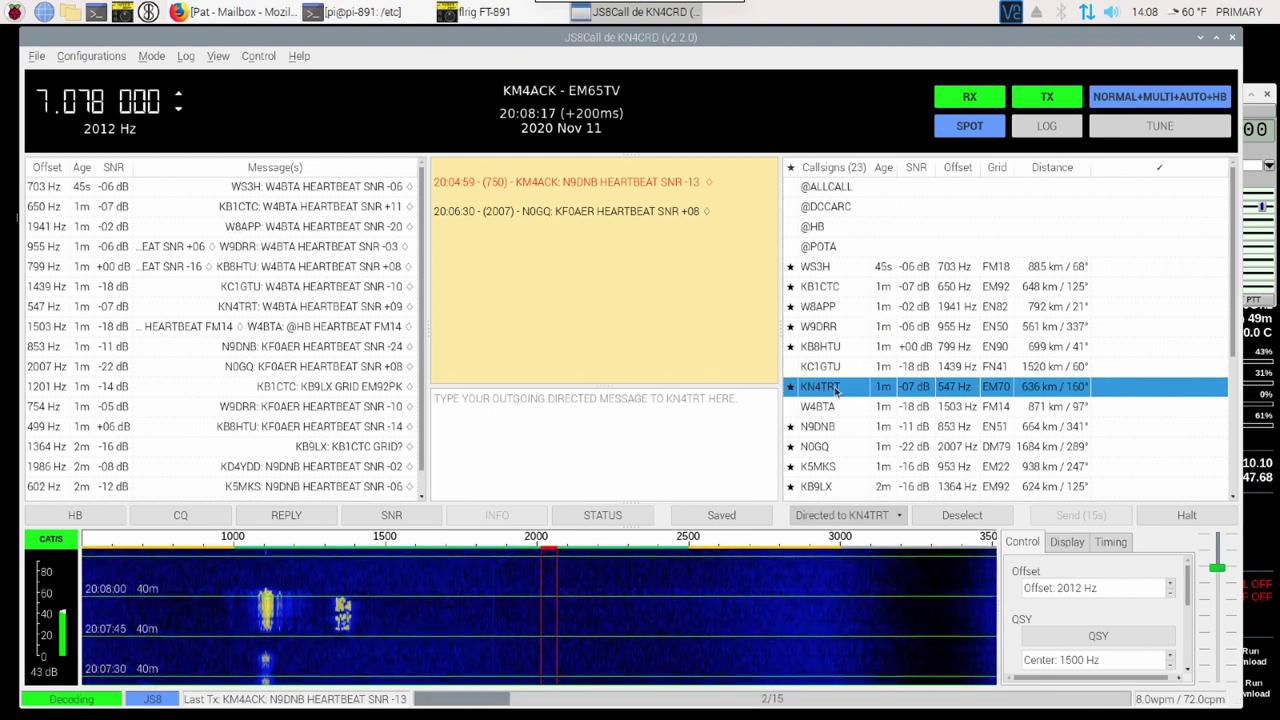
mouse_move(836, 390)
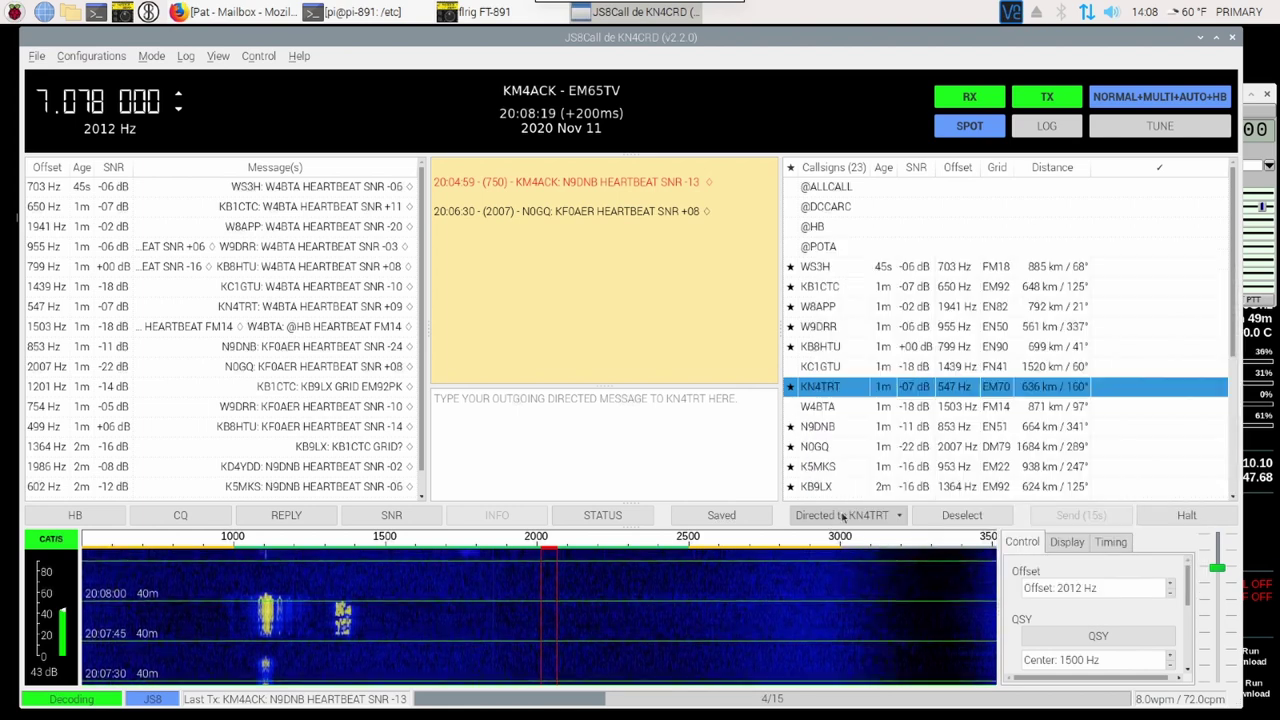
left_click(892, 518)
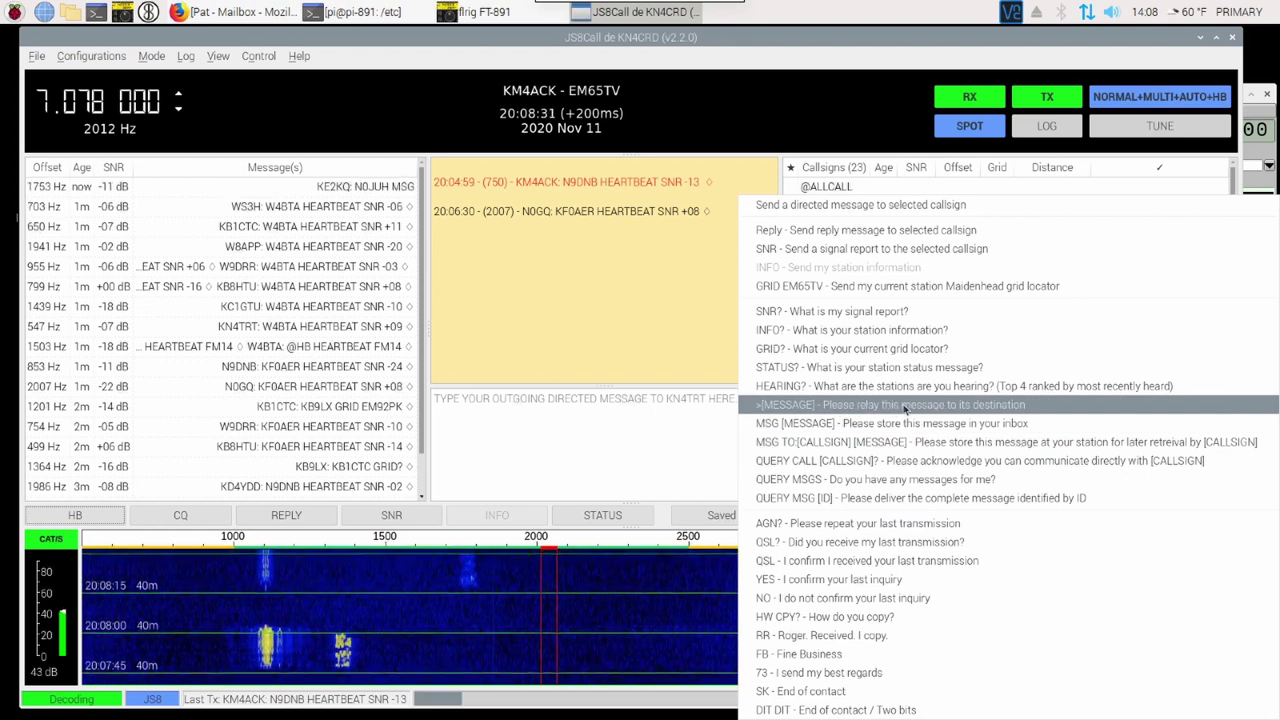
left_click(905, 408)
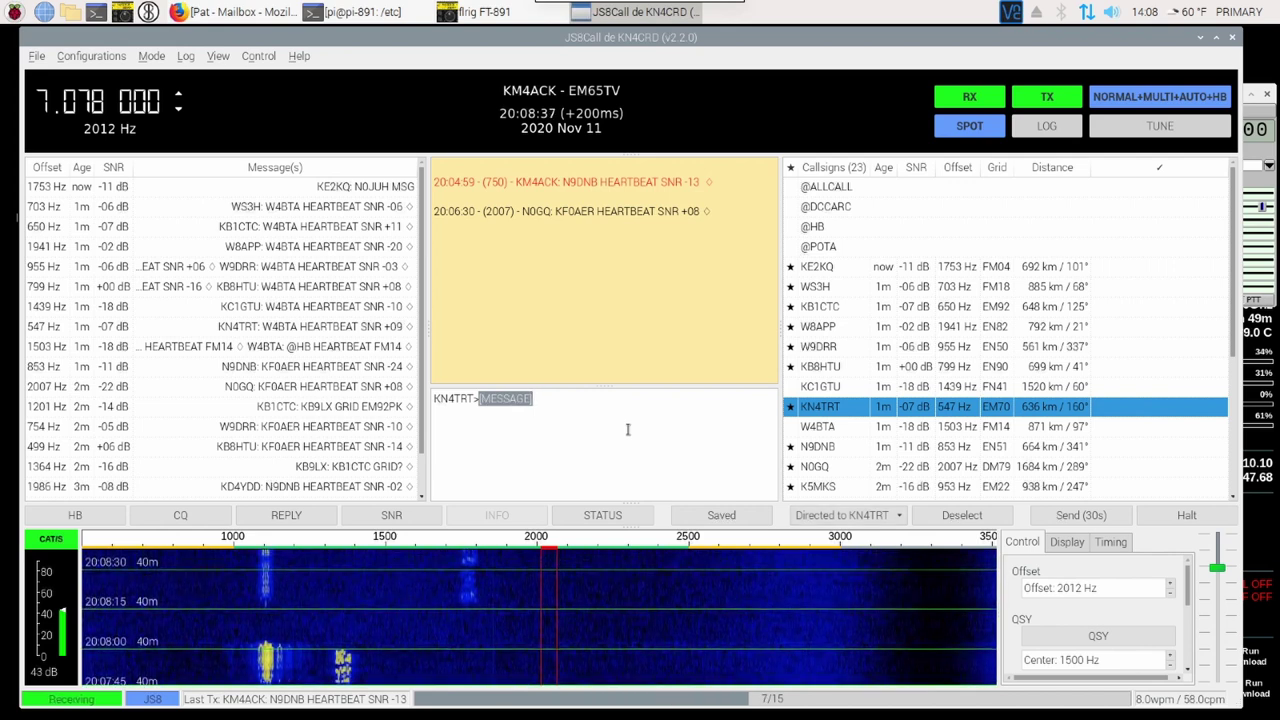
type("WE4")
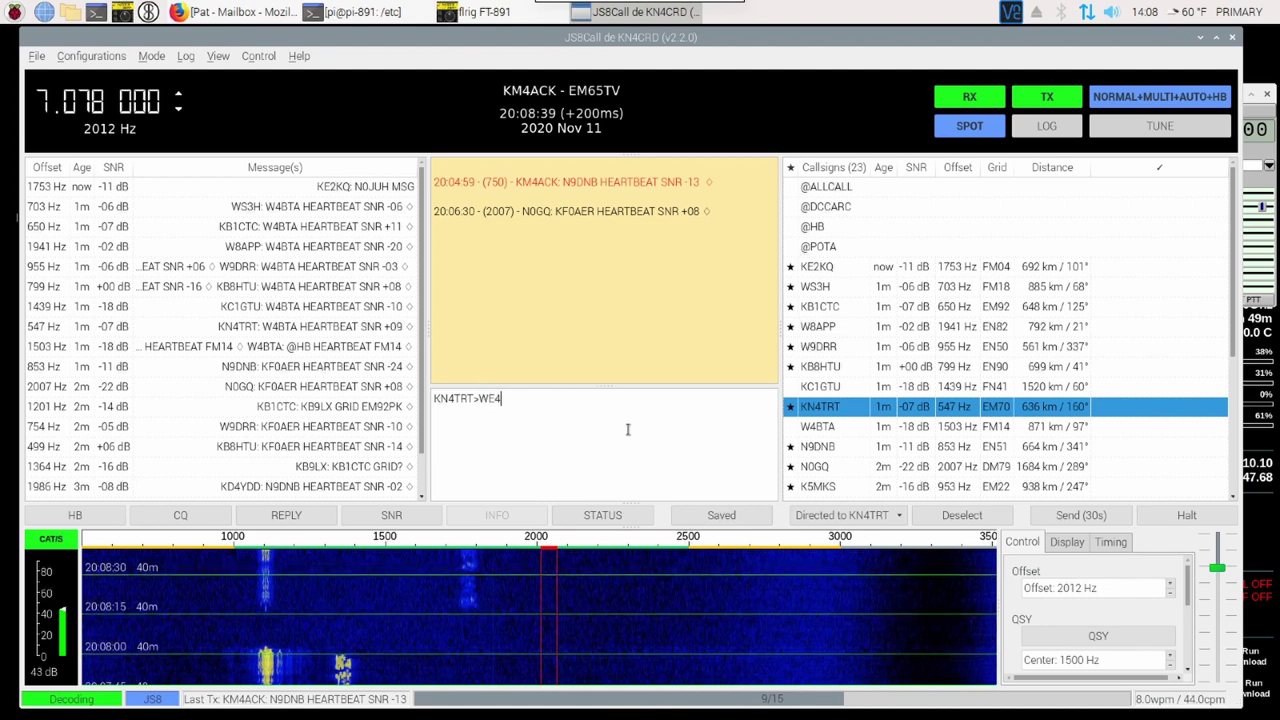
type("SEL")
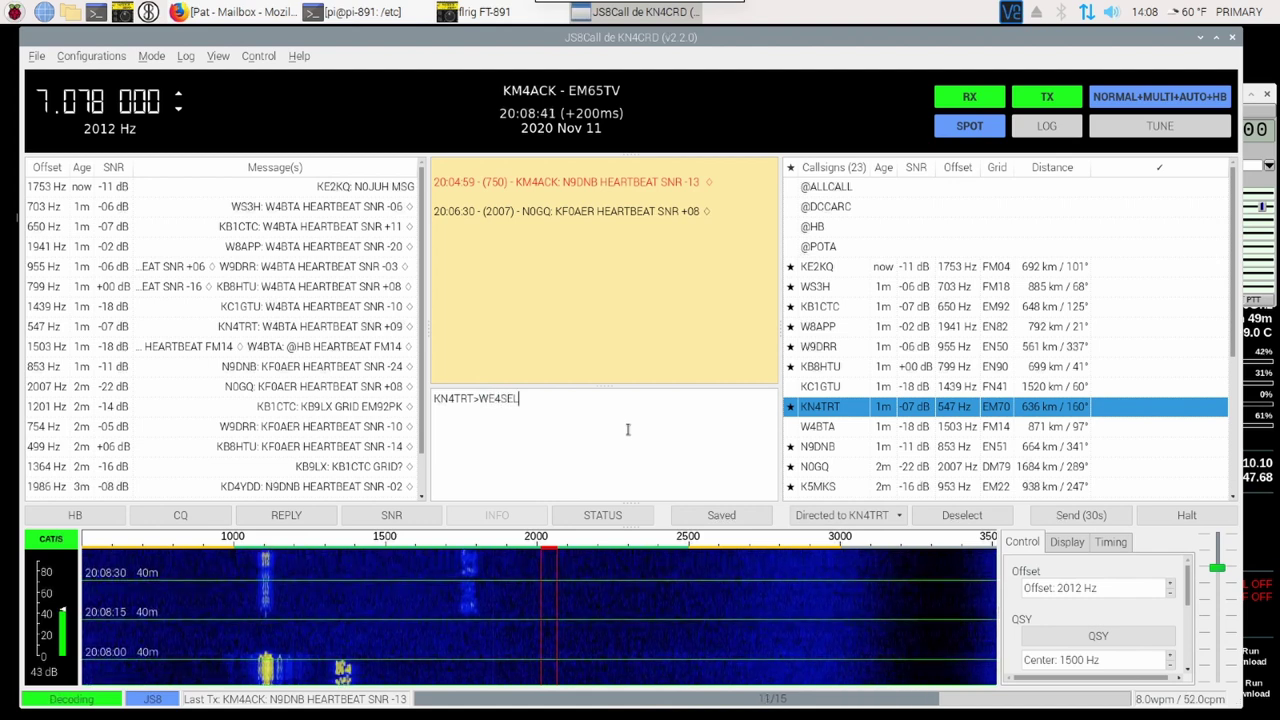
type(">")
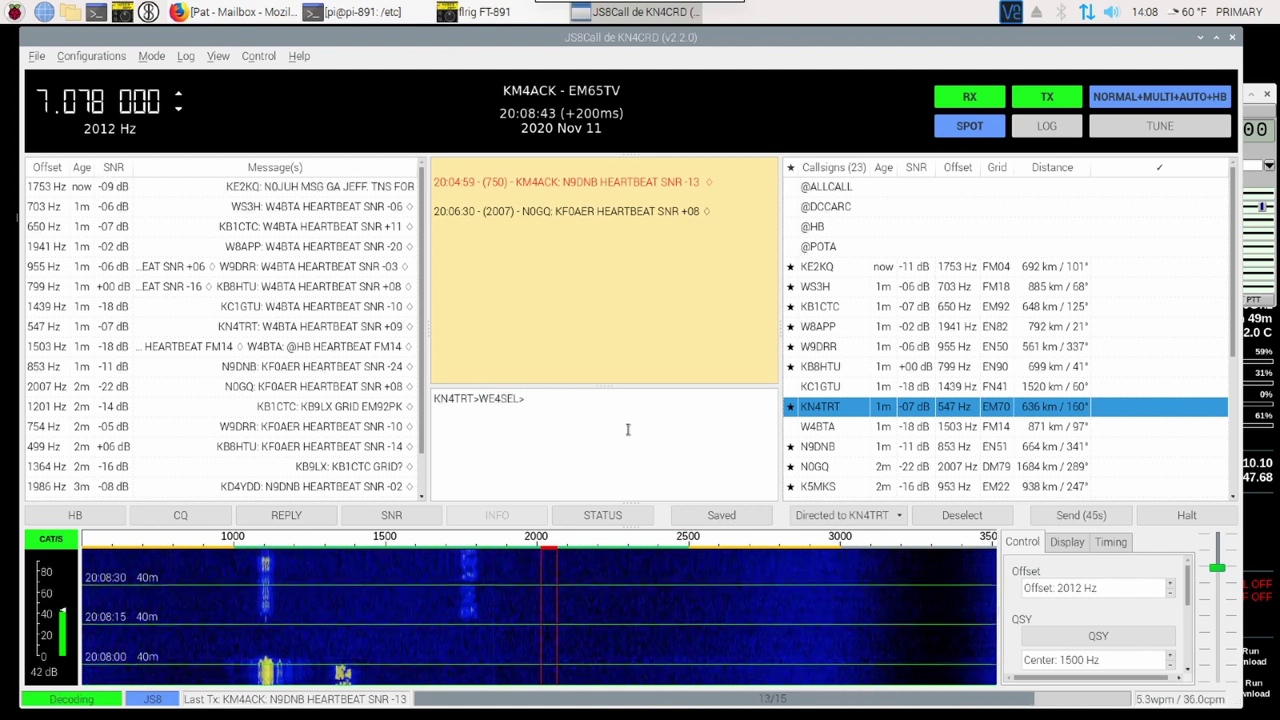
Step: Complete the relay message with the text "TEST FOR VIDEO" and transmit it
type("TEST FOR BID")
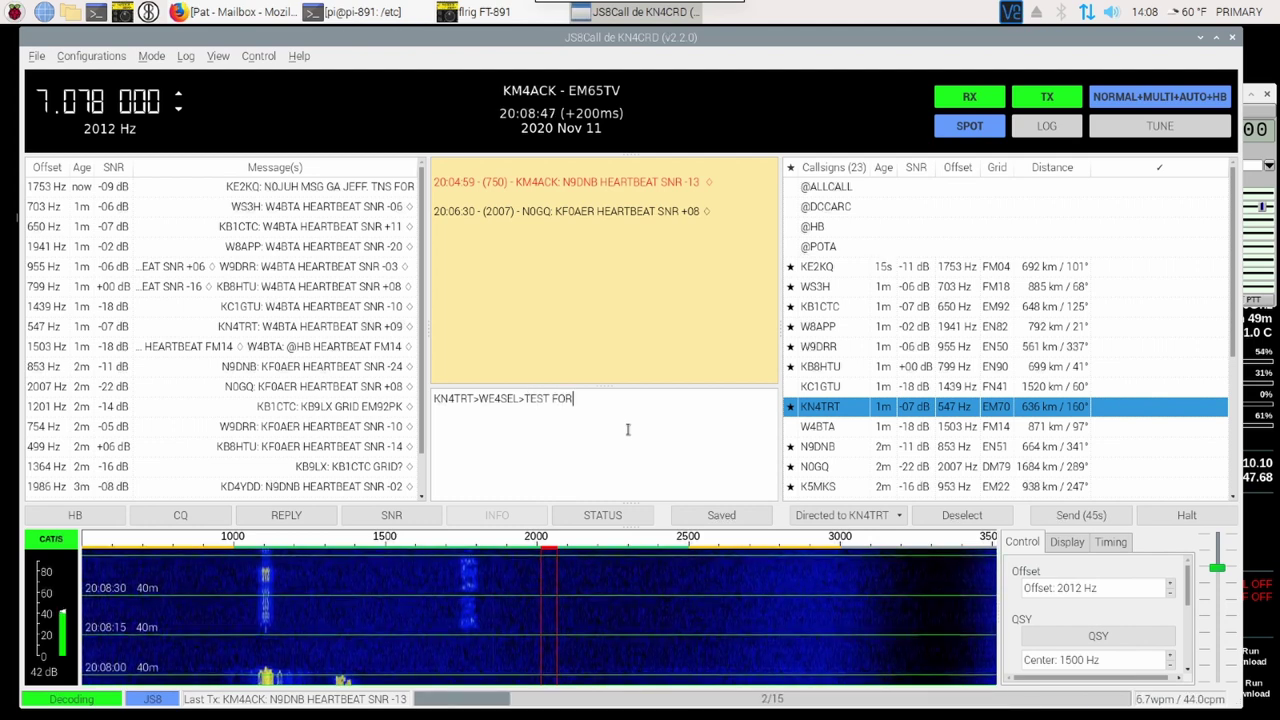
key("BackSpace")
key("BackSpace")
key("BackSpace")
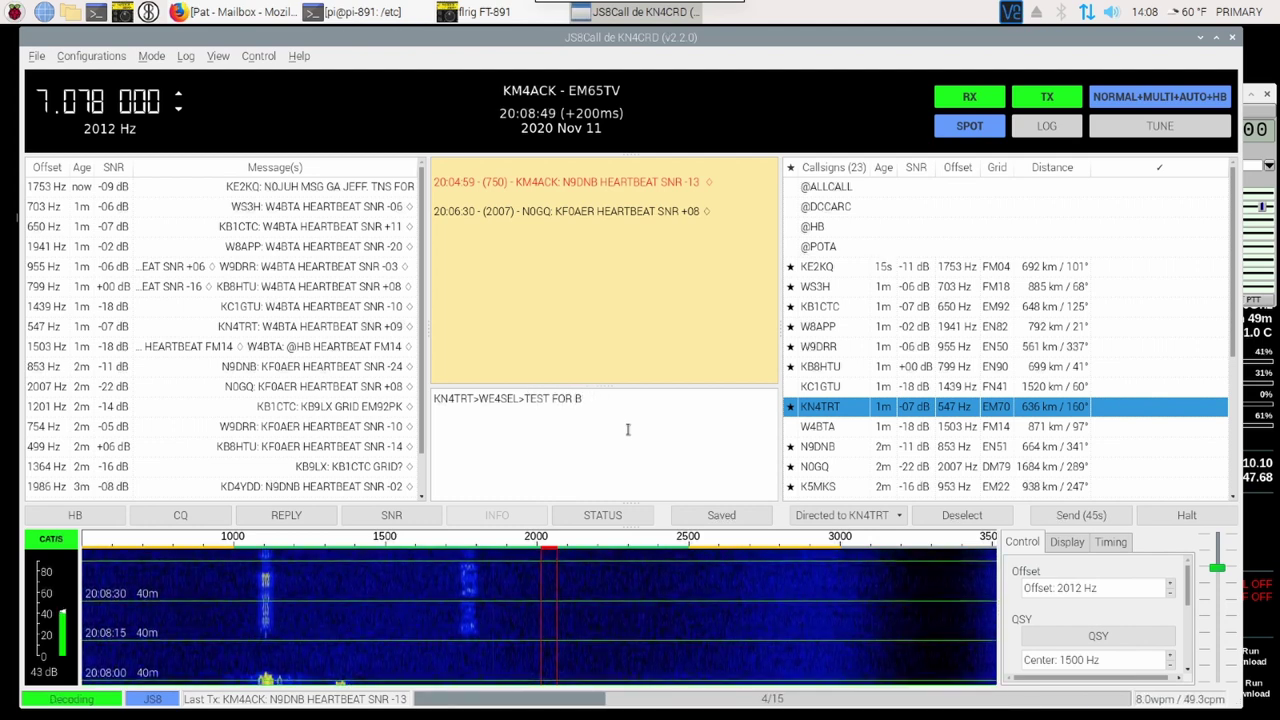
type("VI")
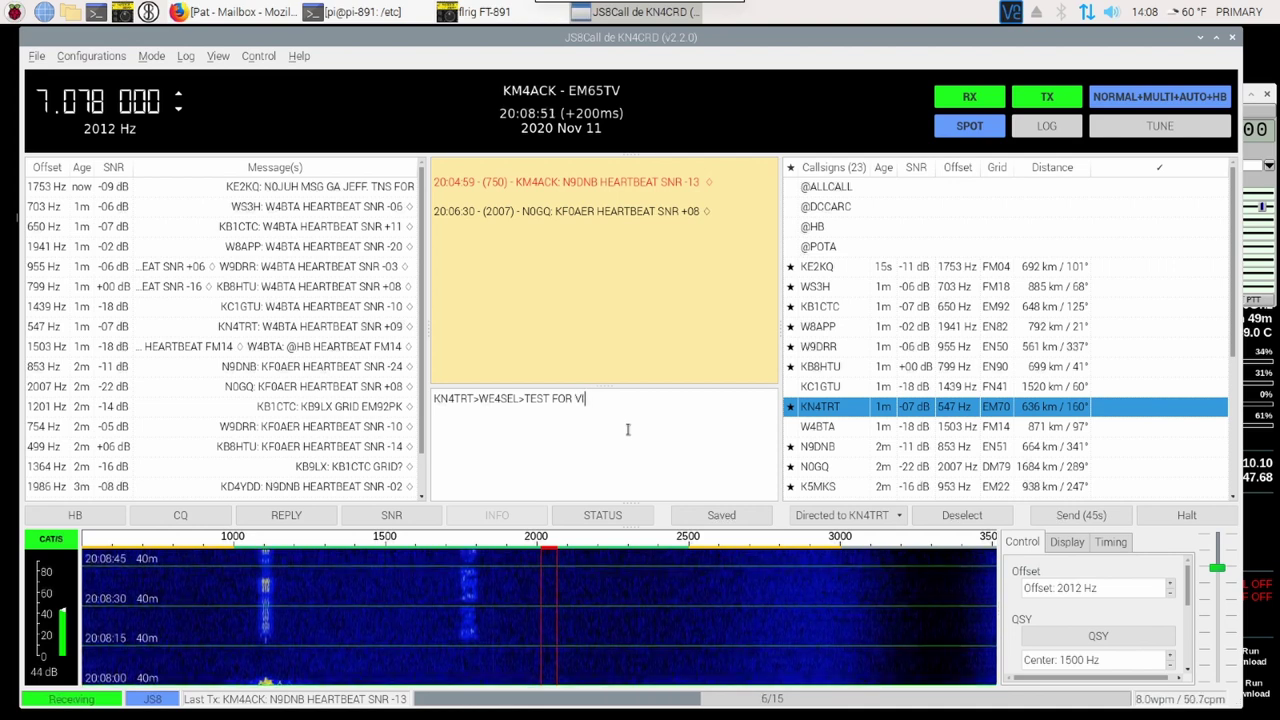
type("DEO")
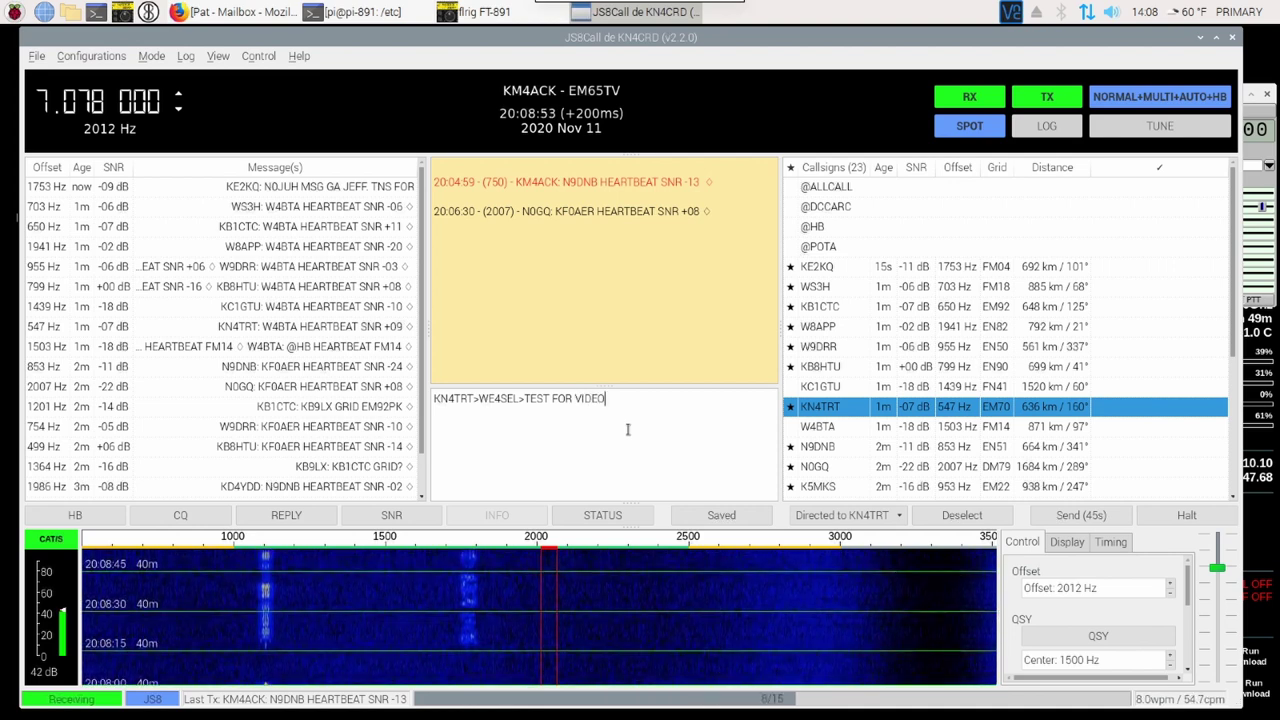
key("Return")
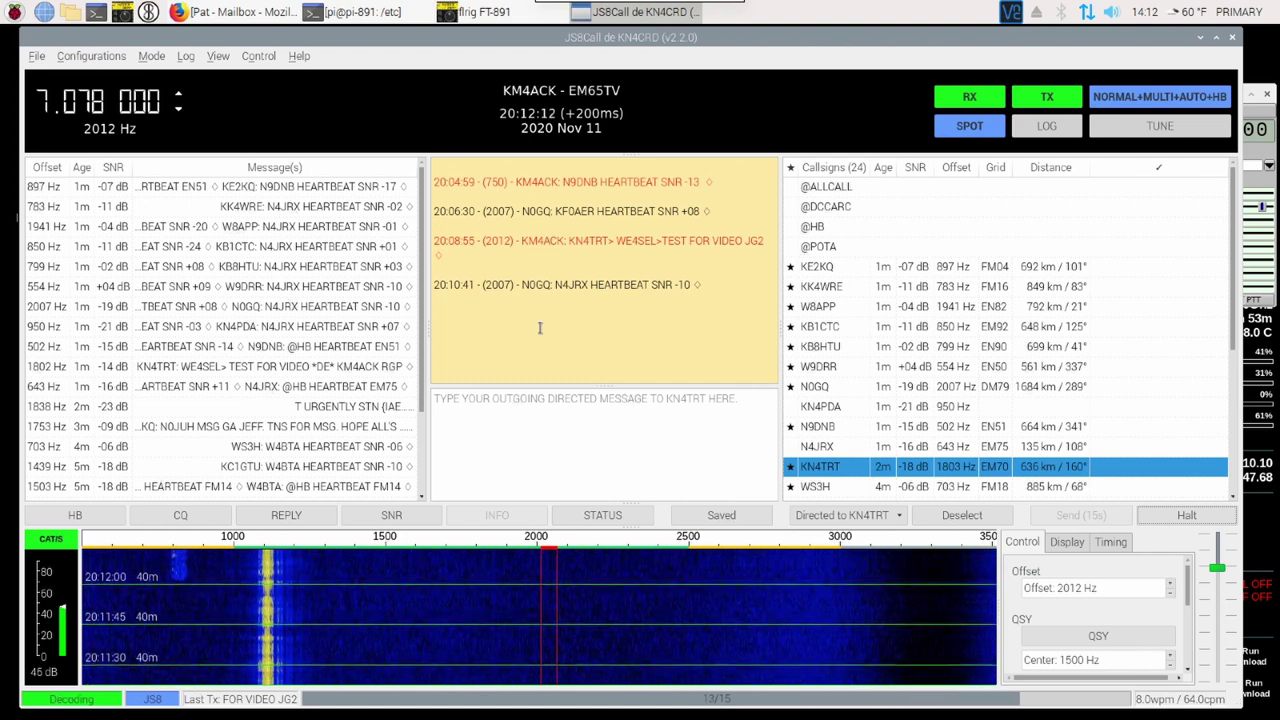
left_click(820, 307)
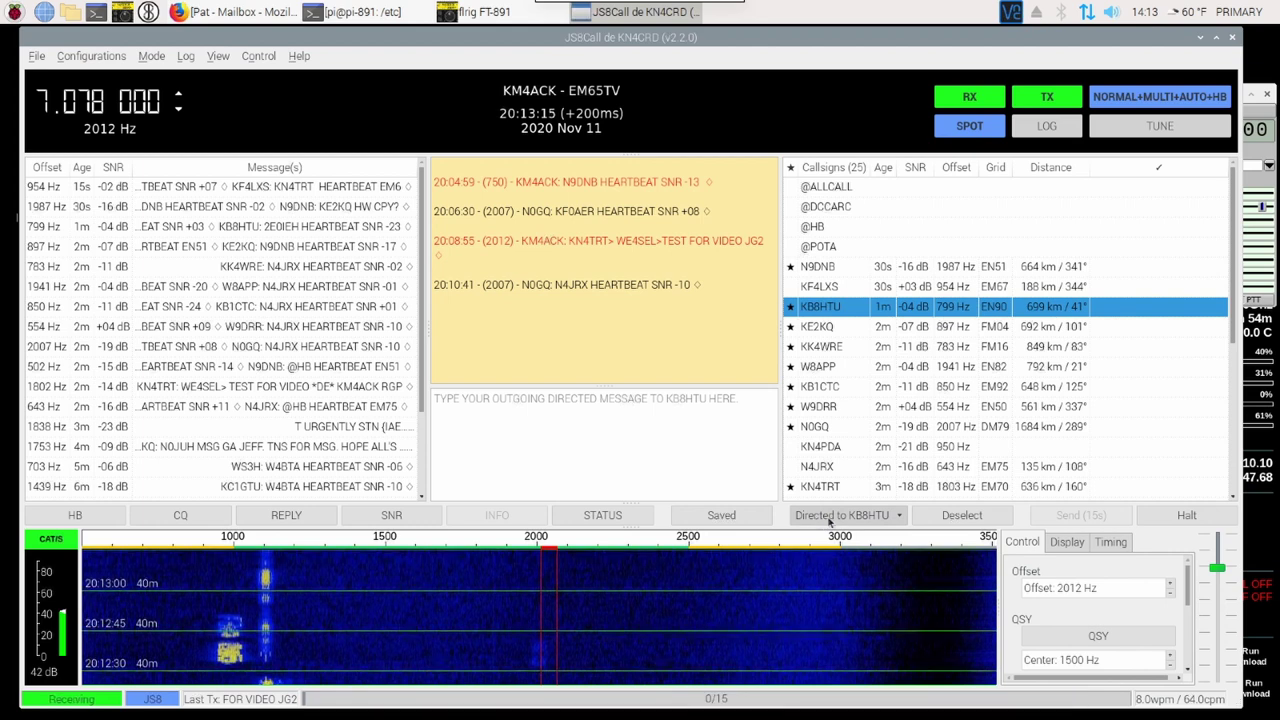
left_click(899, 516)
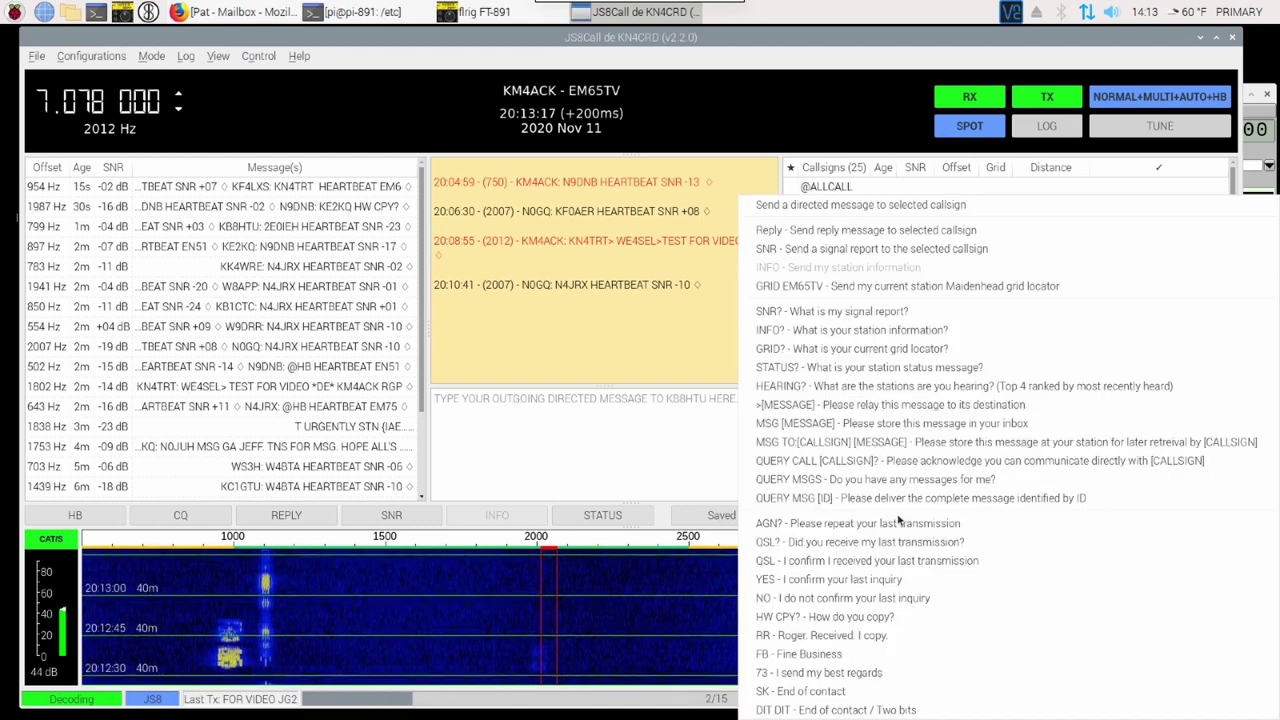
left_click(833, 408)
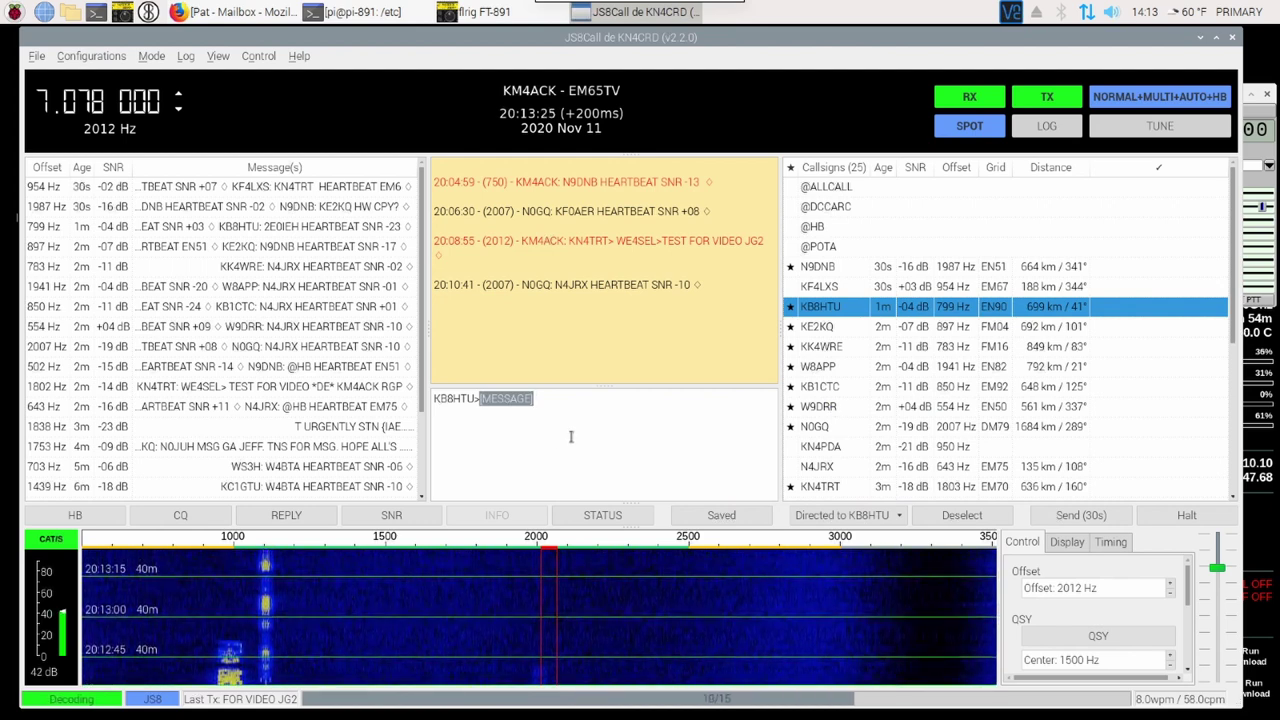
type("WE4")
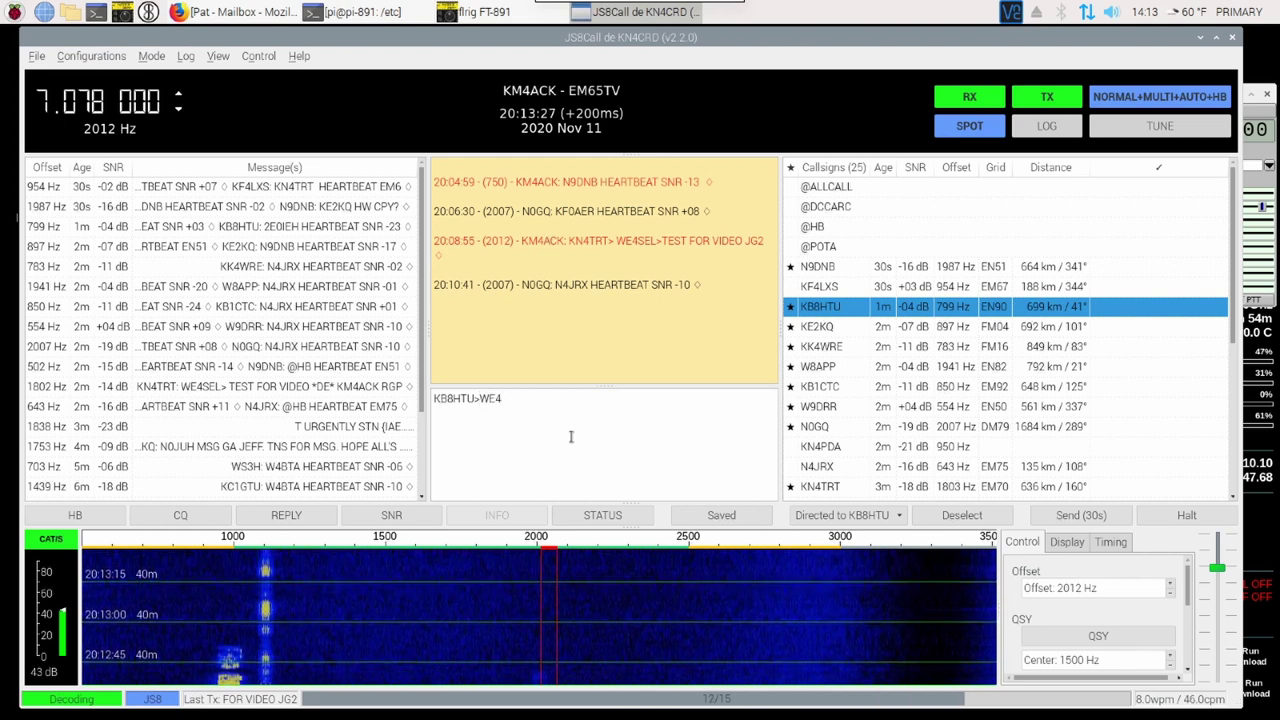
type("SEL>")
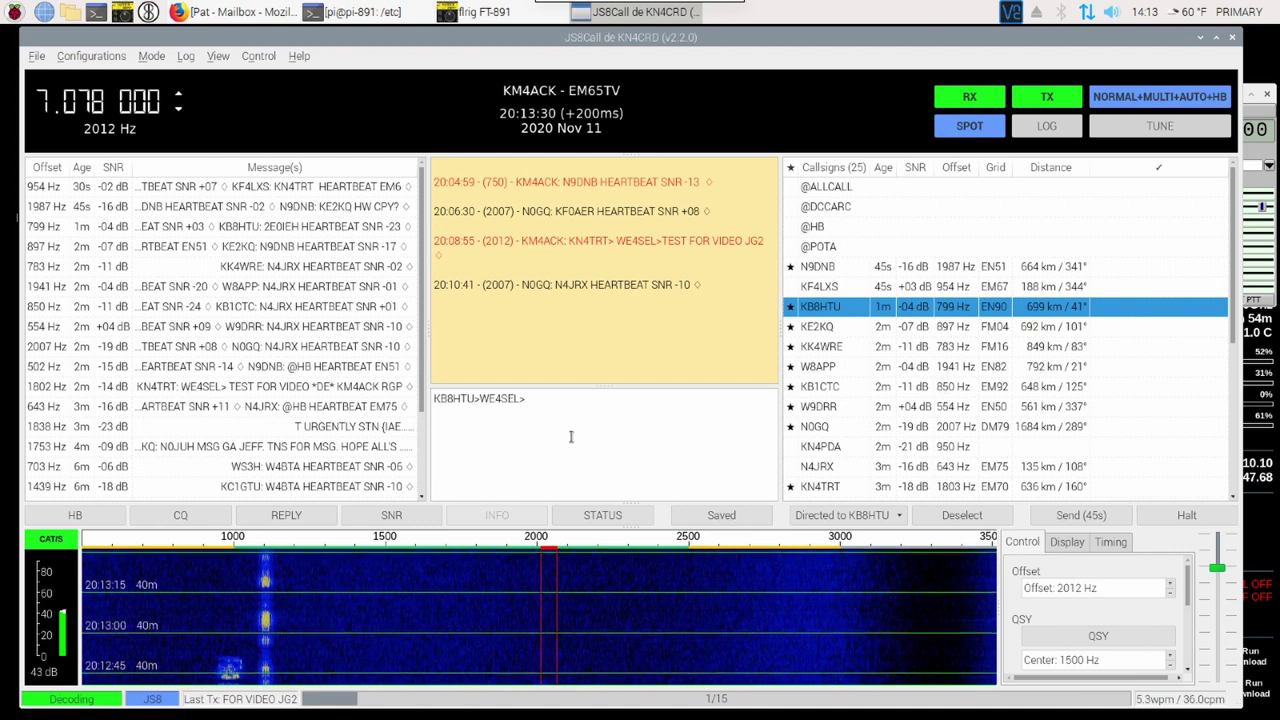
type("TEST")
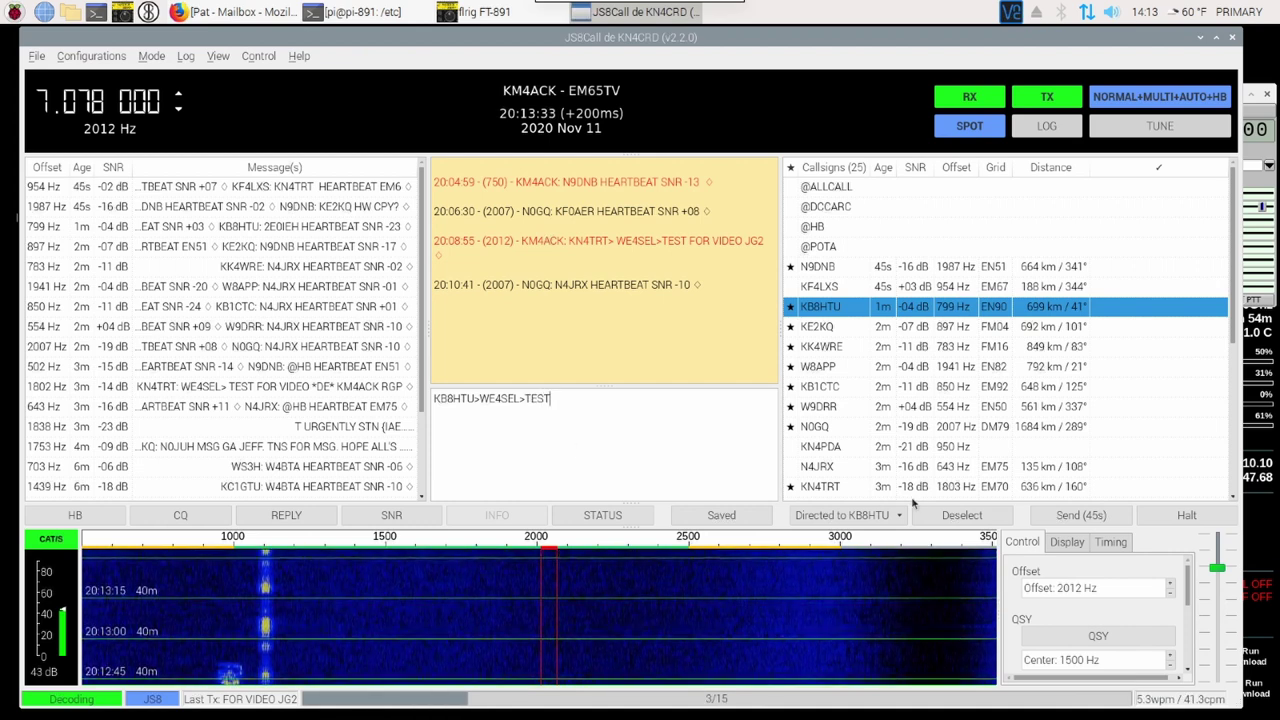
type(" FOR ")
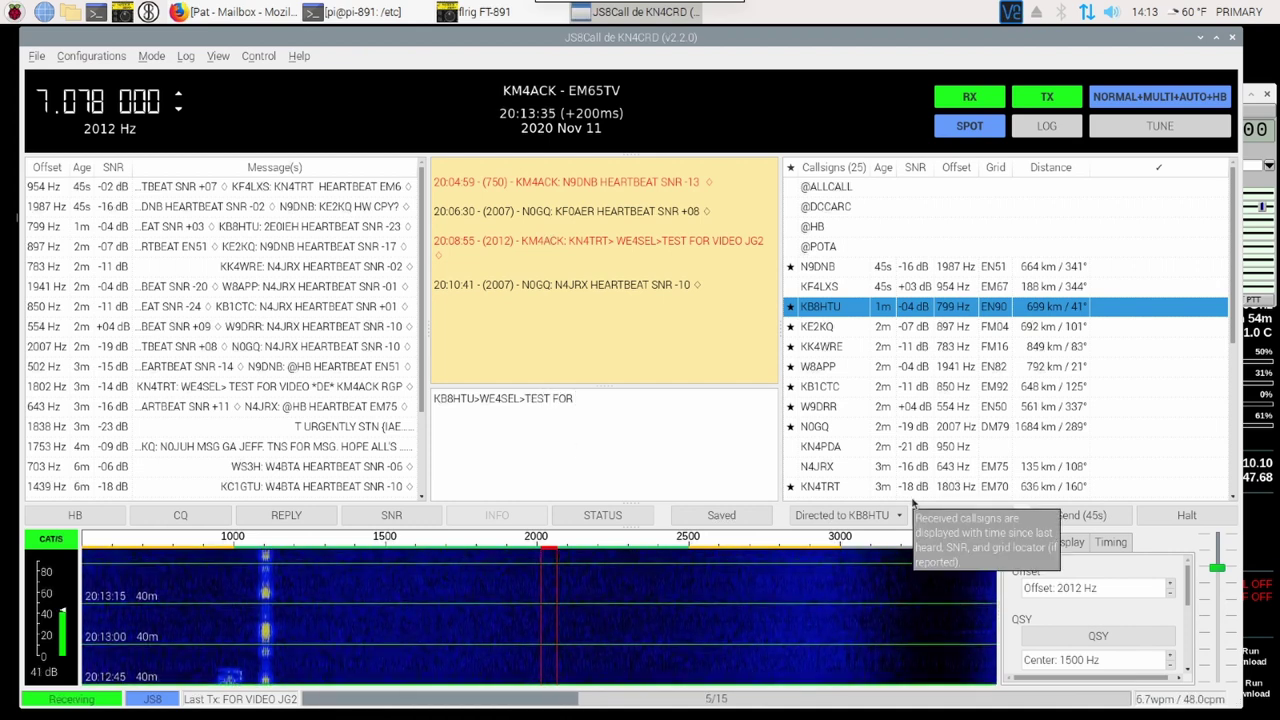
type("VIDEO")
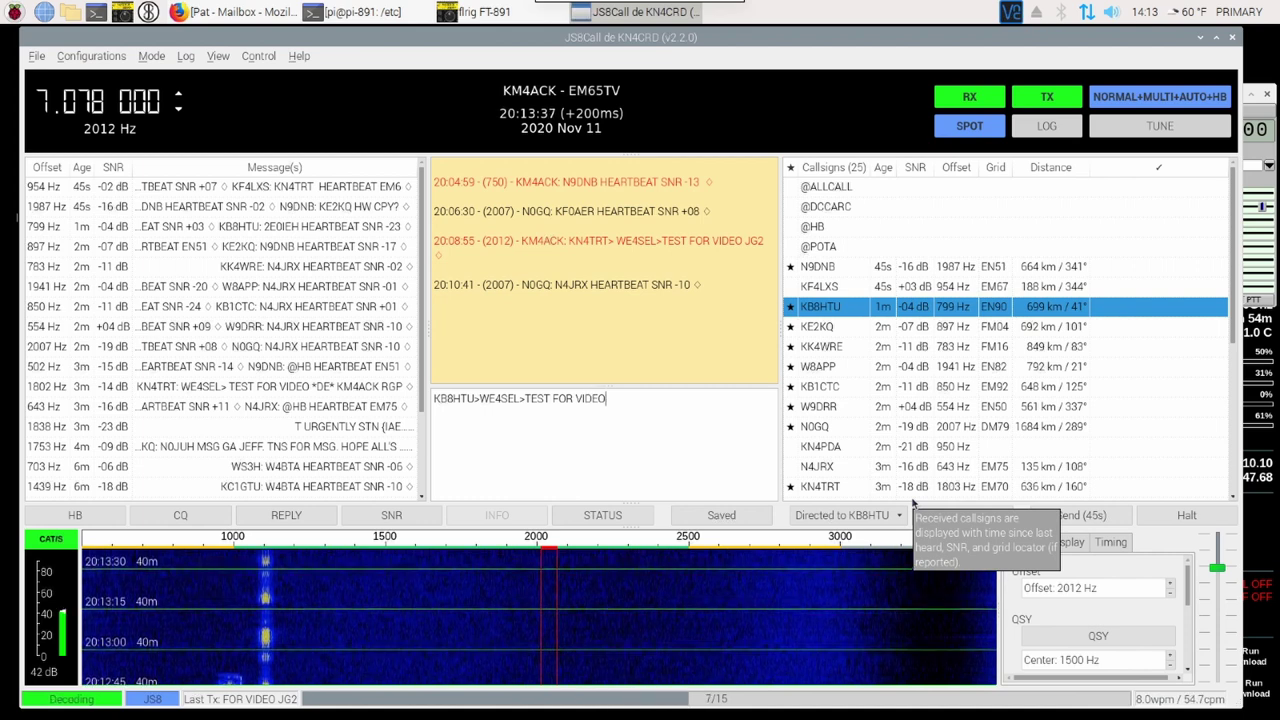
left_click(1080, 515)
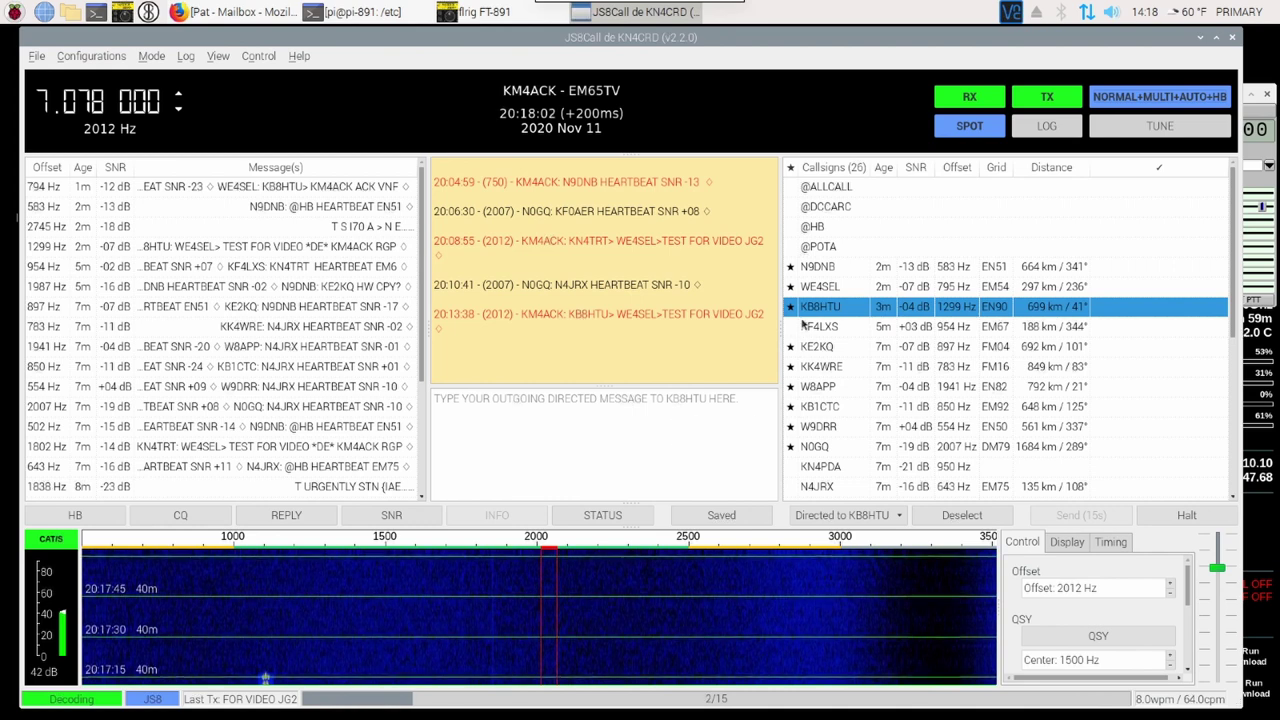
left_click(857, 288)
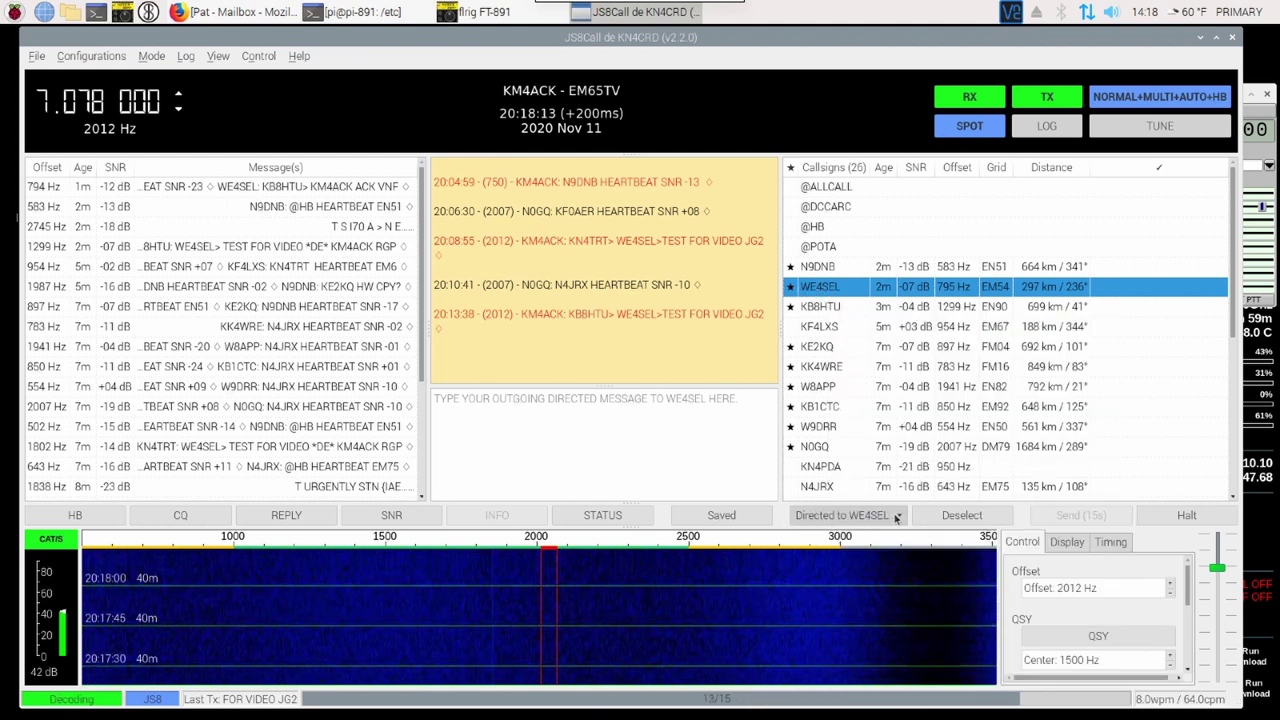
left_click(880, 518)
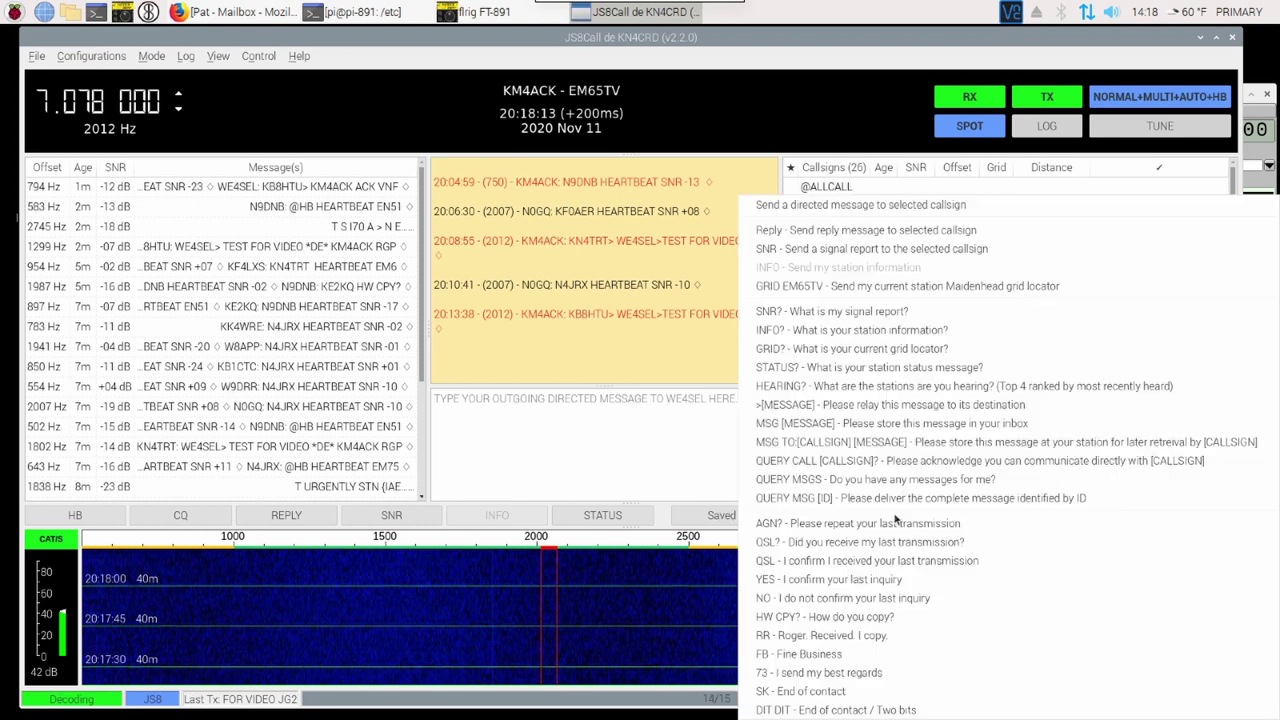
left_click(891, 427)
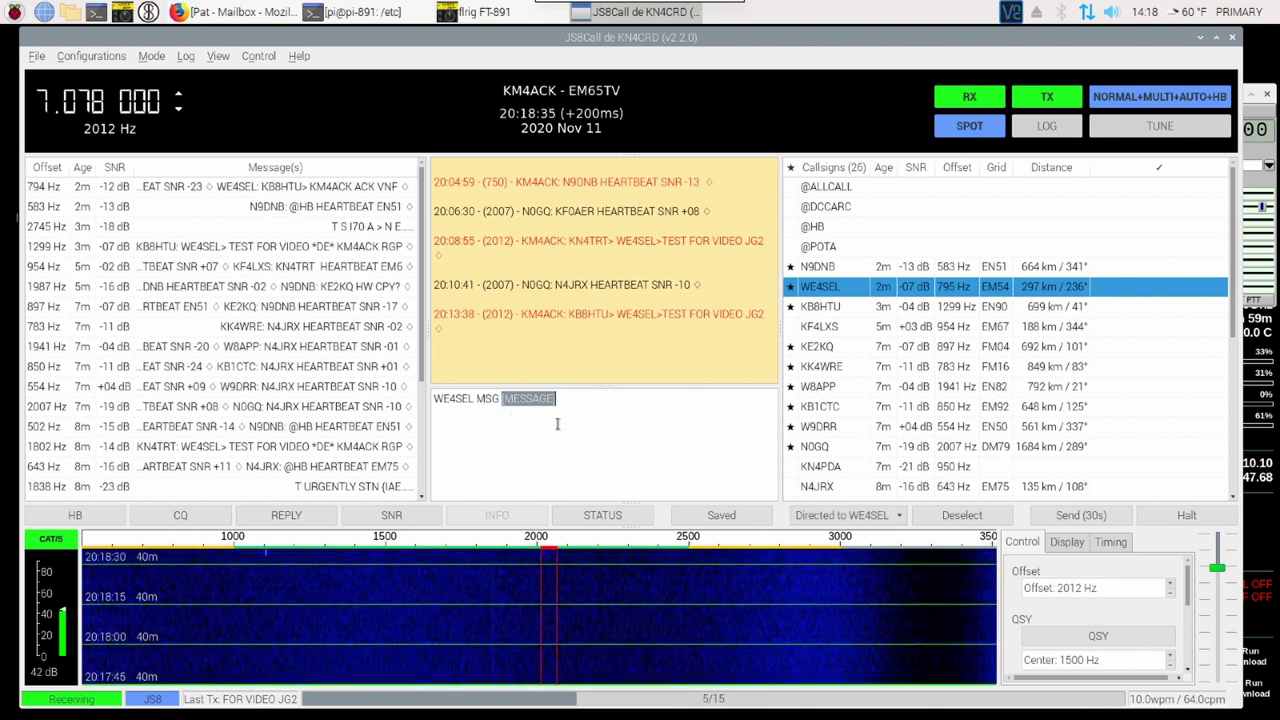
type("TEST FOR")
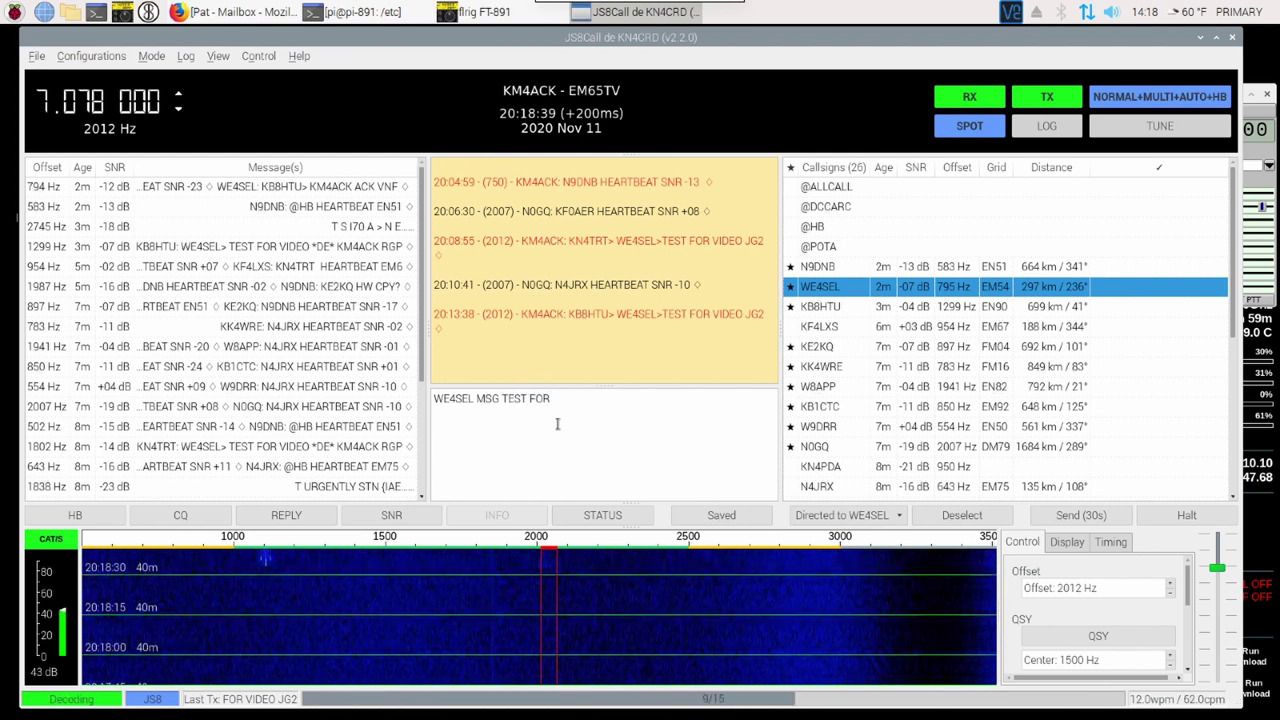
type(" VIDEO")
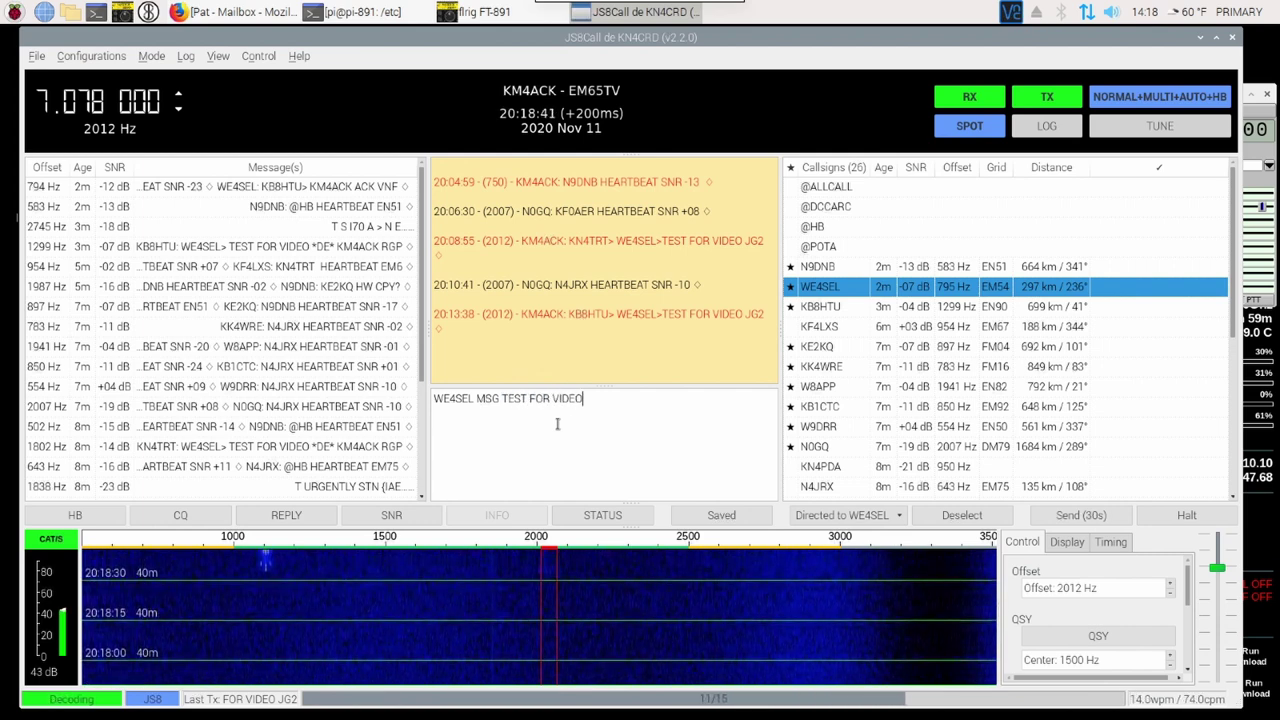
Step: Transmit the composed MSG to WE4SEL and check the station's reply and its hearing status
left_click(1070, 514)
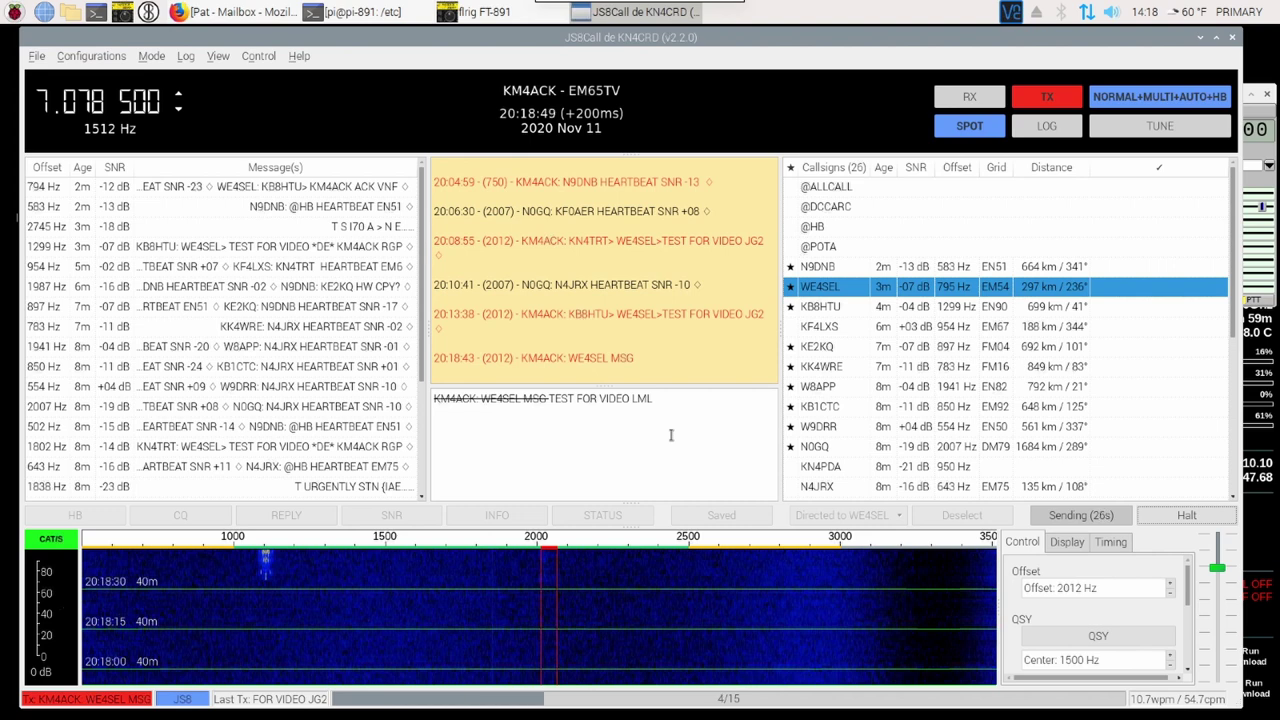
left_click_drag(638, 373, 514, 373)
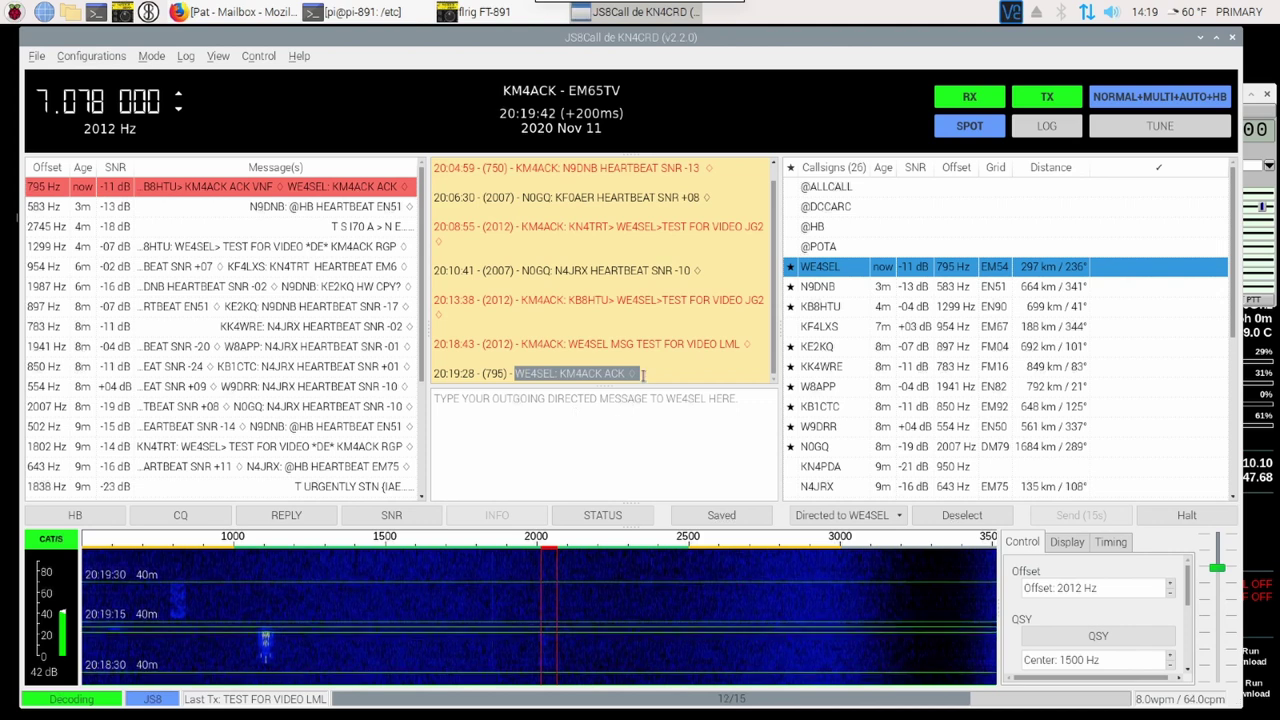
left_click(670, 374)
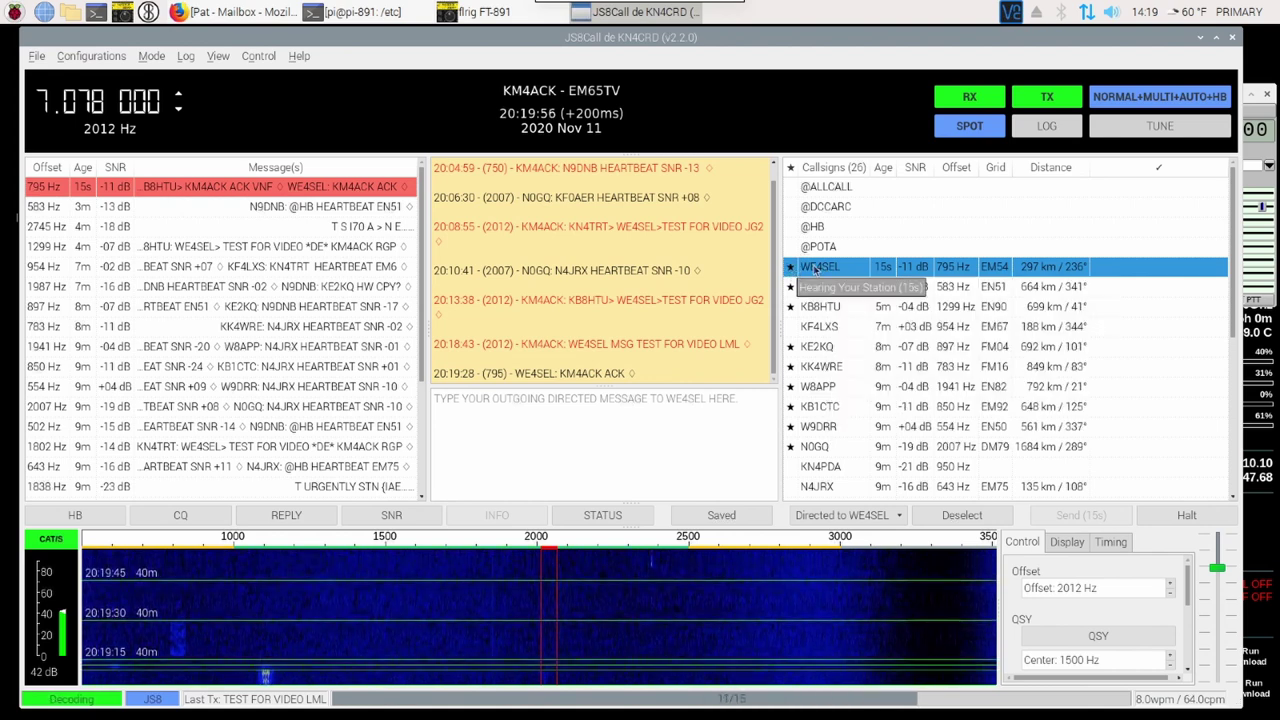
mouse_move(815, 268)
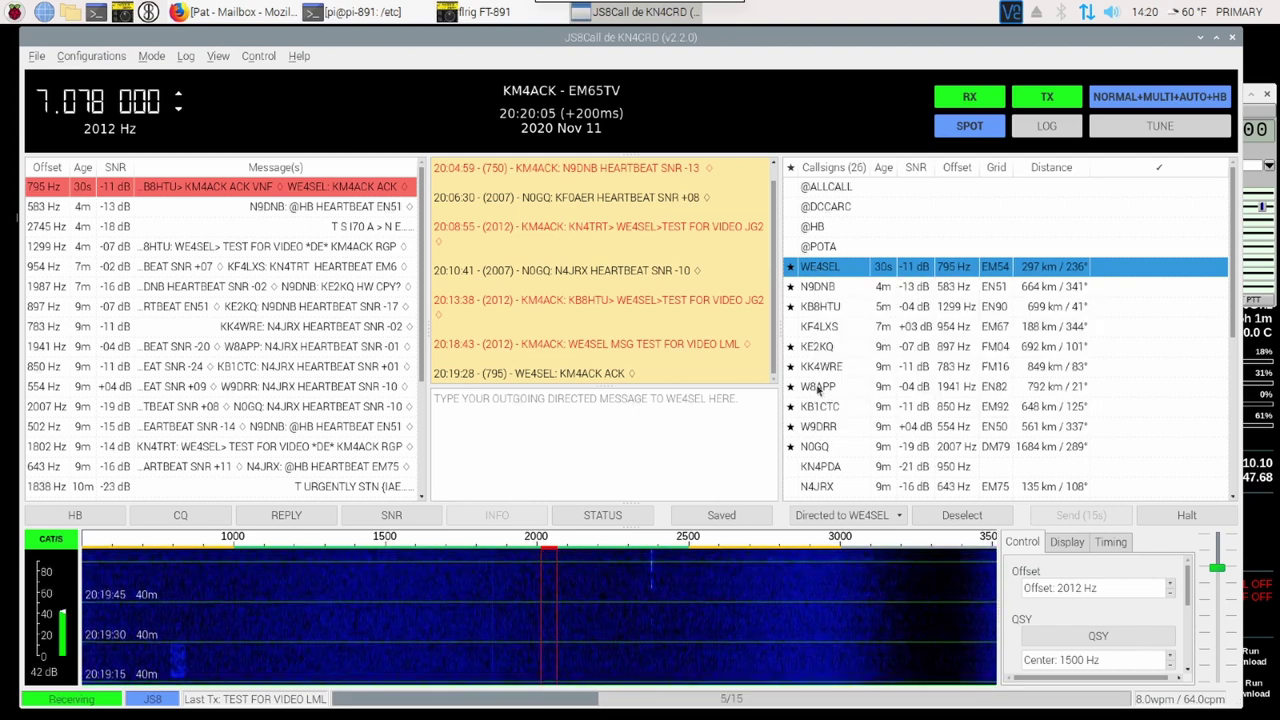
Step: Check whether W8APP hears the station, and read the newest message in W8APP's message inbox
left_click(818, 388)
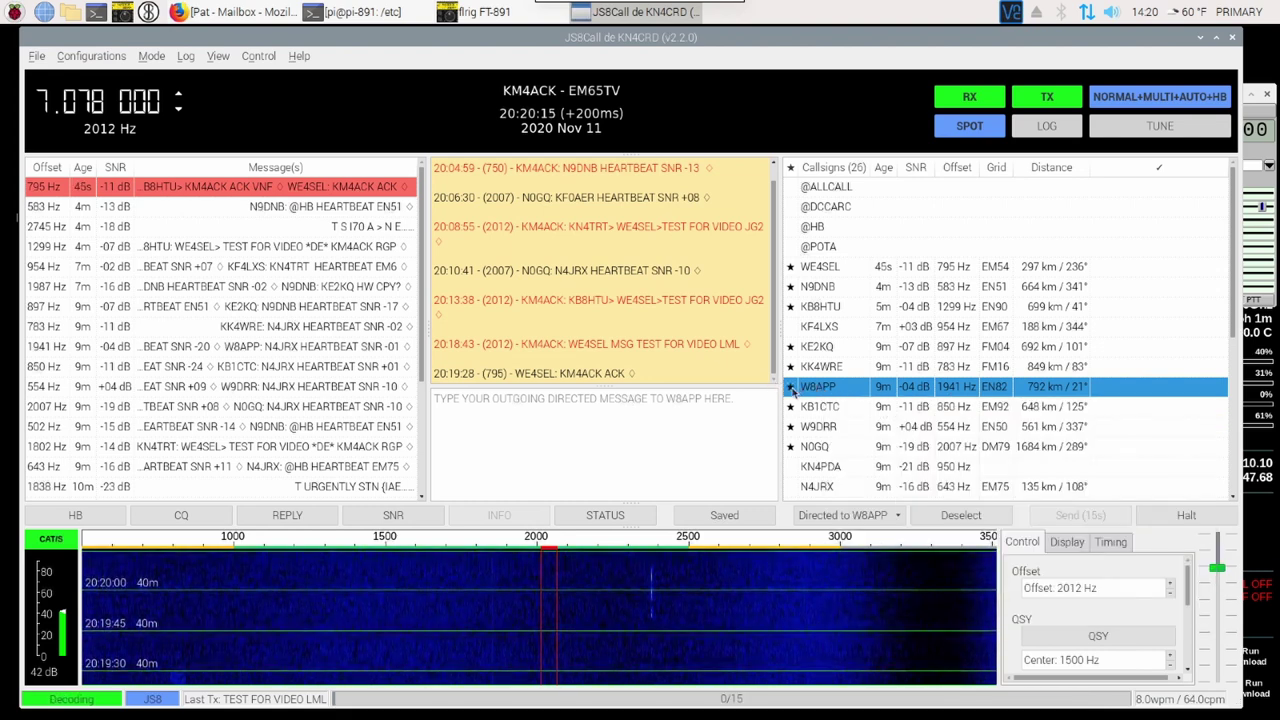
mouse_move(790, 392)
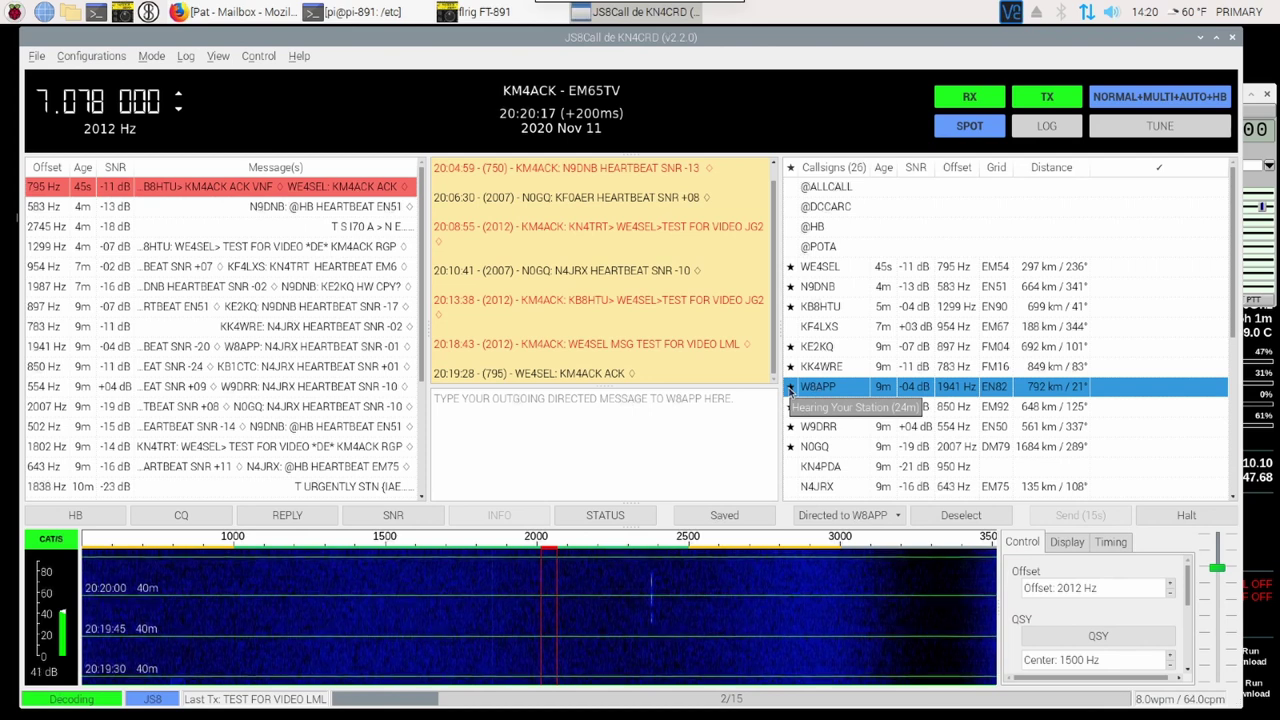
right_click(818, 389)
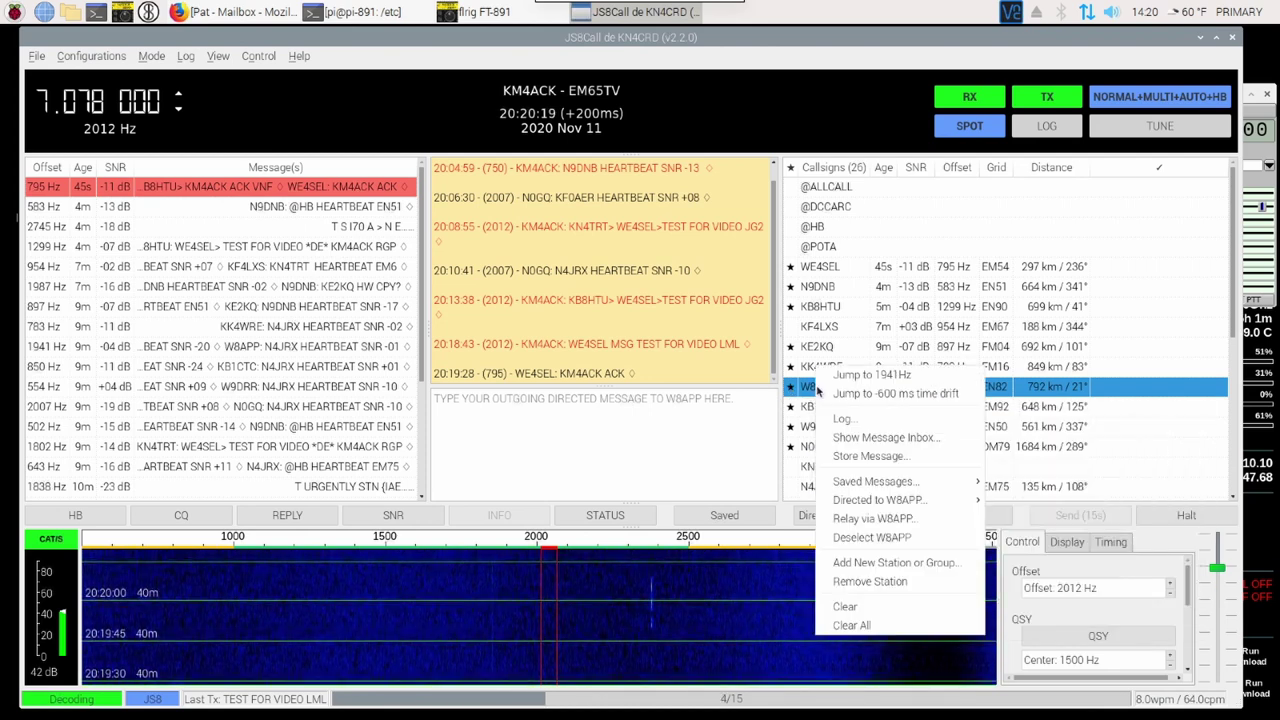
left_click(864, 440)
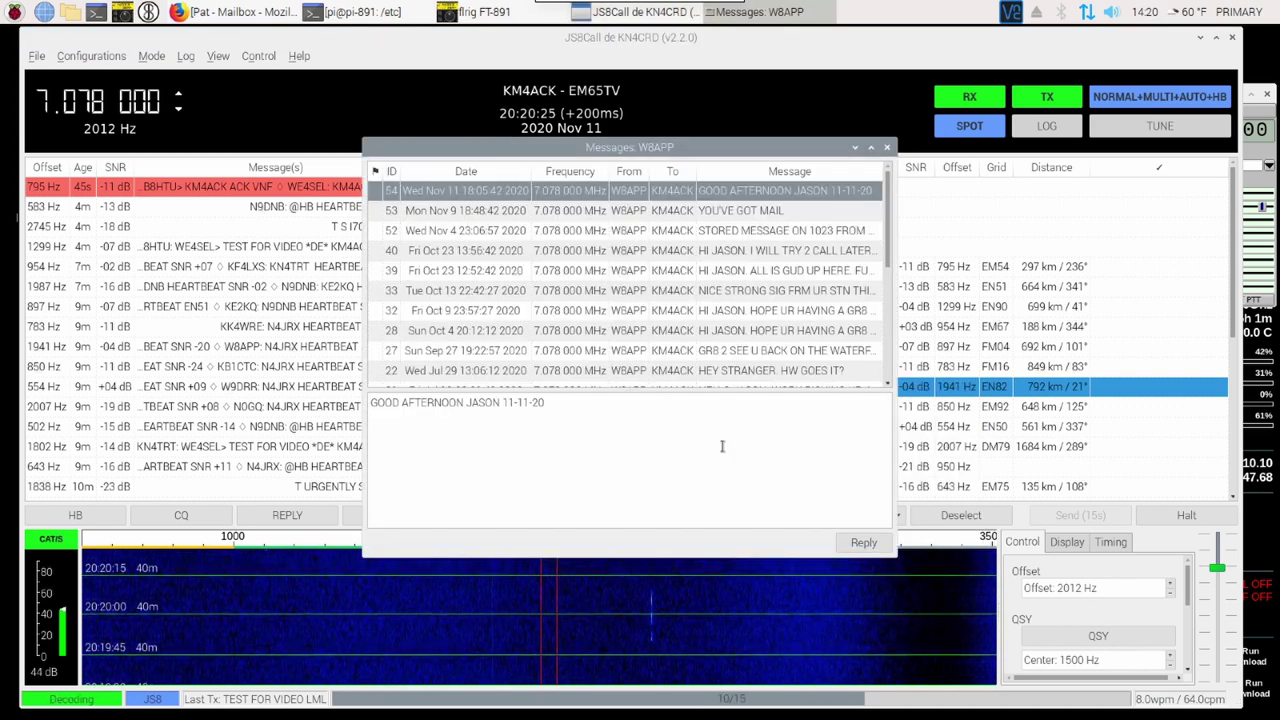
left_click_drag(565, 404, 372, 404)
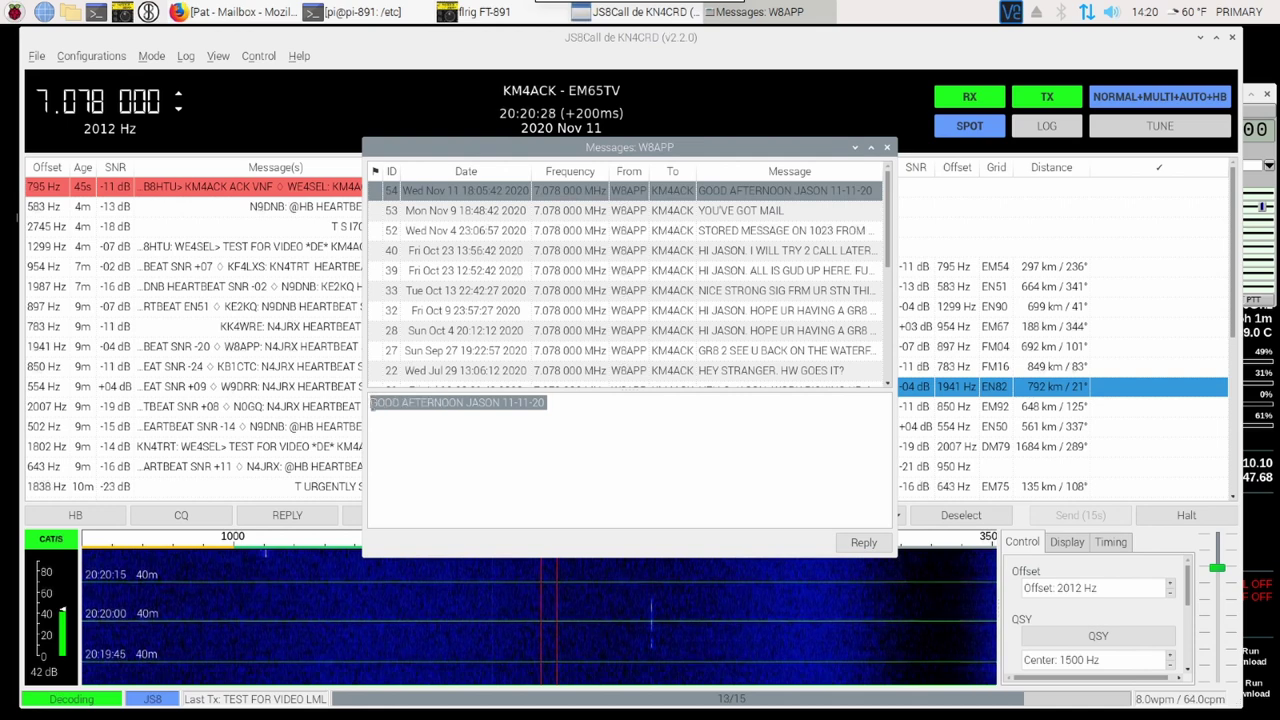
left_click(887, 149)
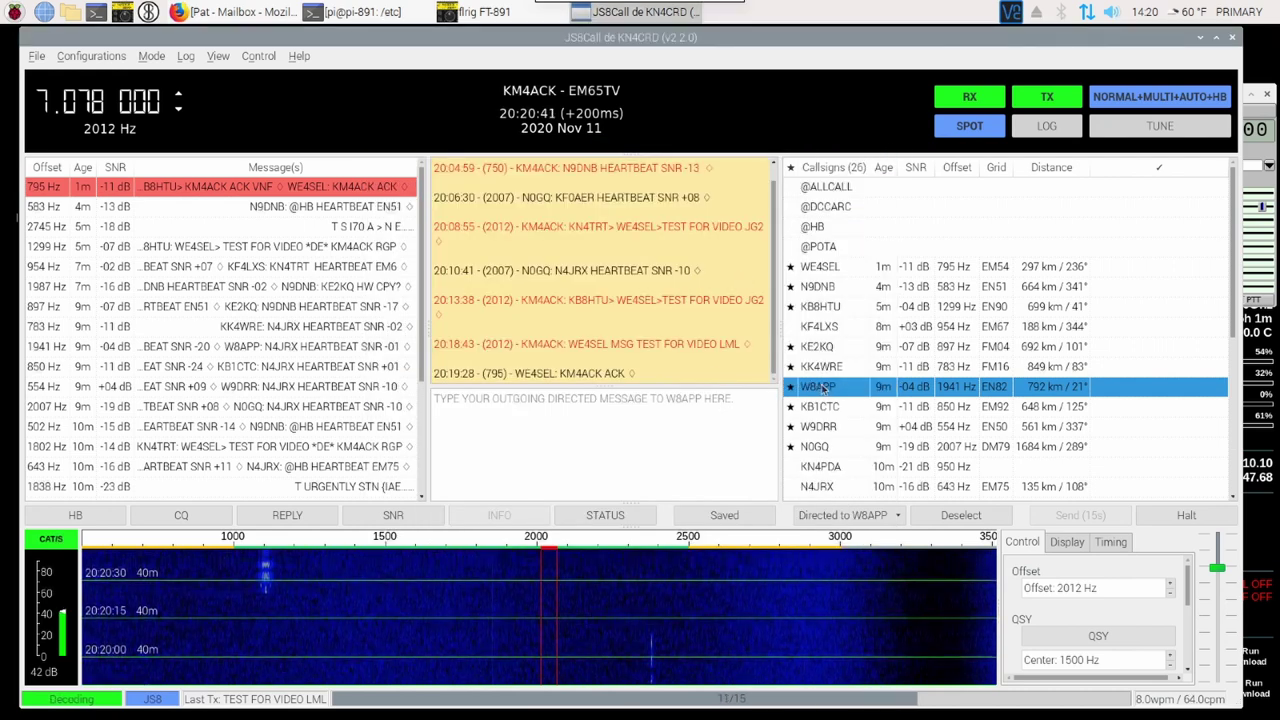
right_click(821, 388)
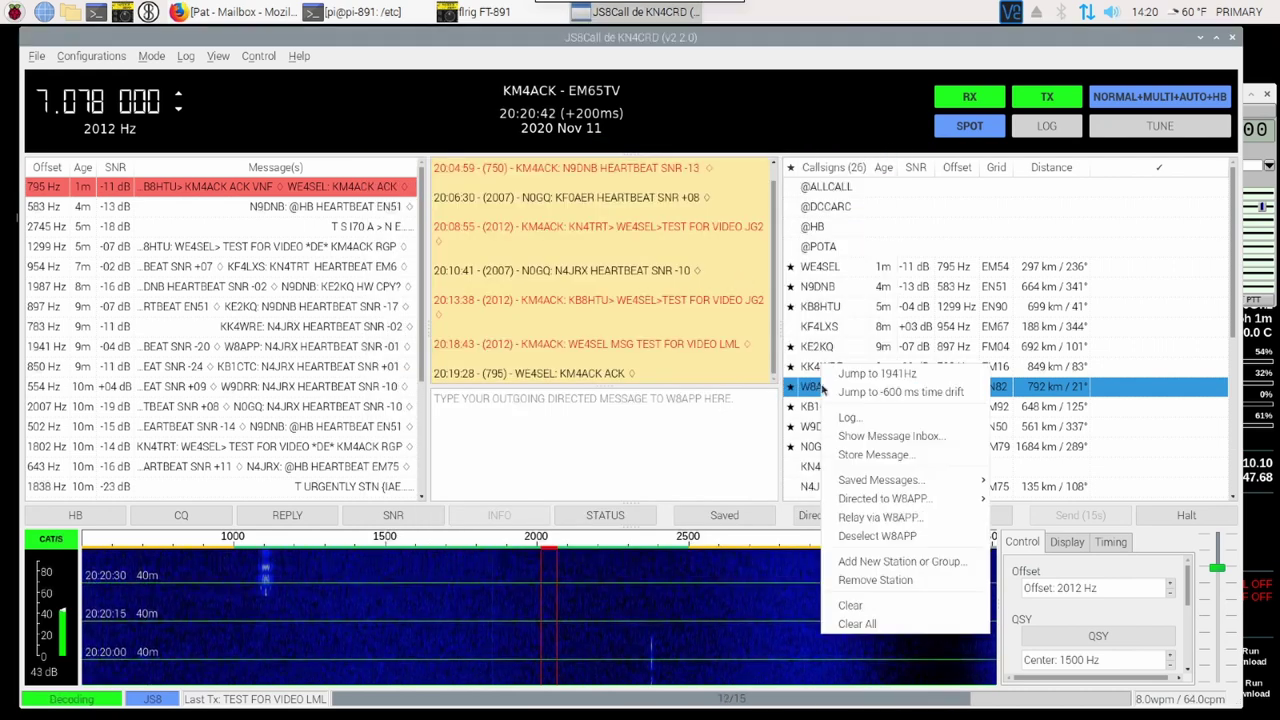
left_click(877, 457)
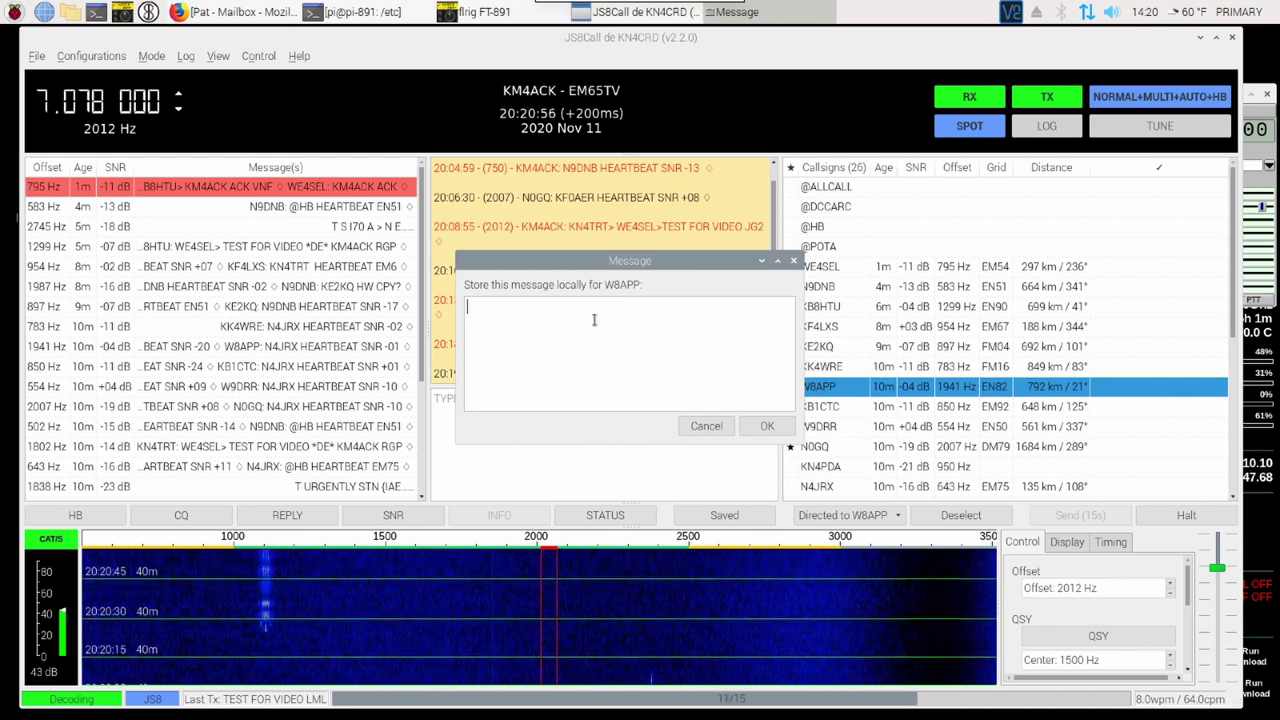
type("HELLO ANTHONY. THIS WAS SENT DURING A VIDEO. HOPE ALL IS WELL 11NOV2020")
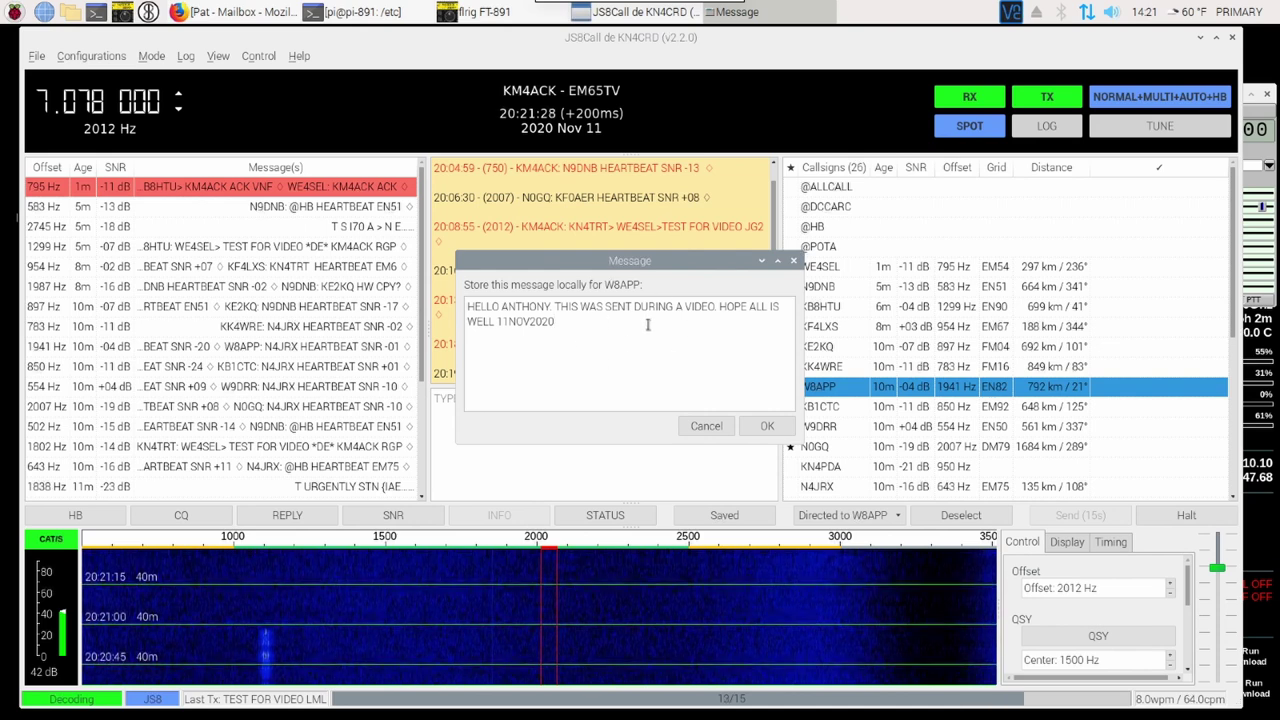
left_click_drag(497, 321, 555, 321)
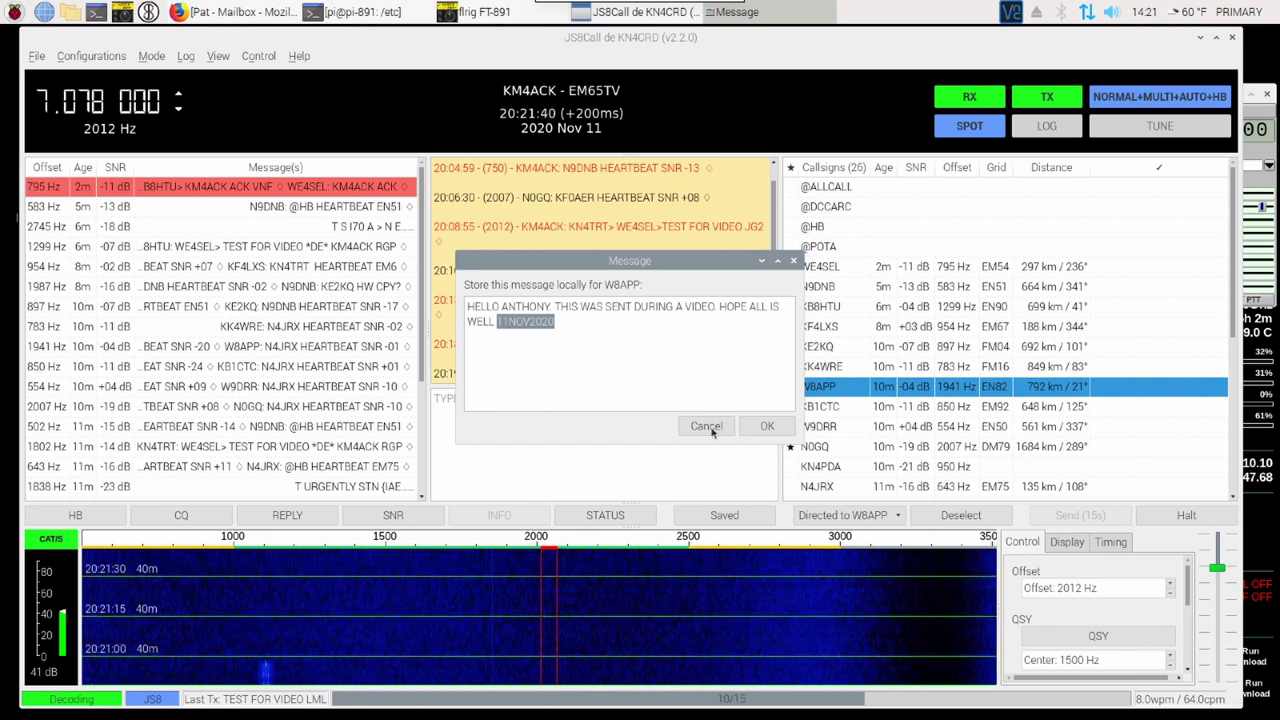
left_click(762, 426)
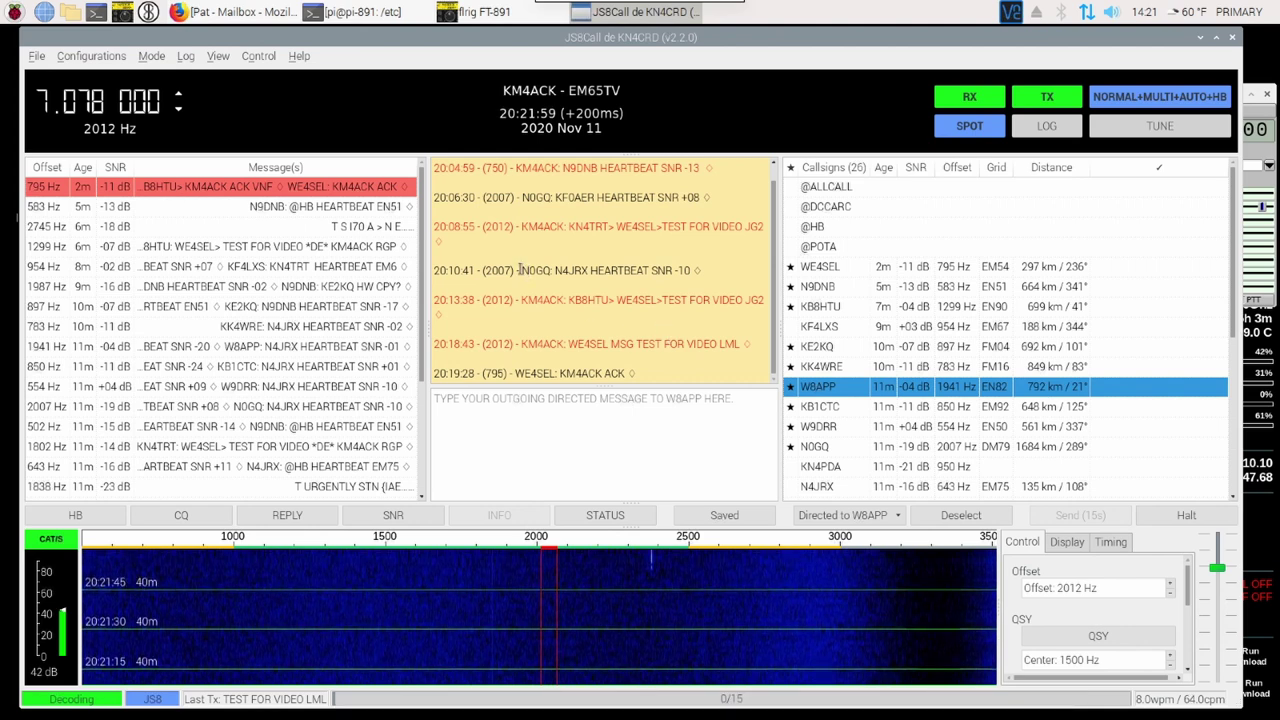
left_click_drag(527, 270, 690, 270)
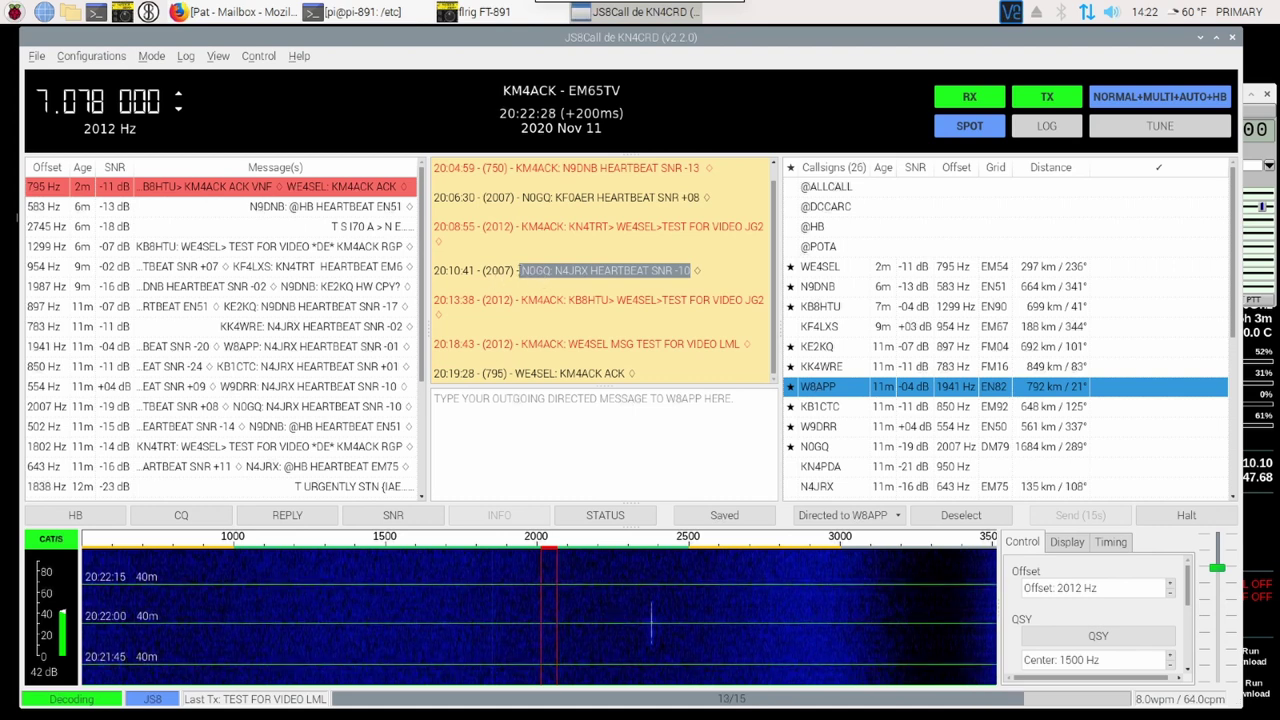
left_click_drag(520, 270, 550, 270)
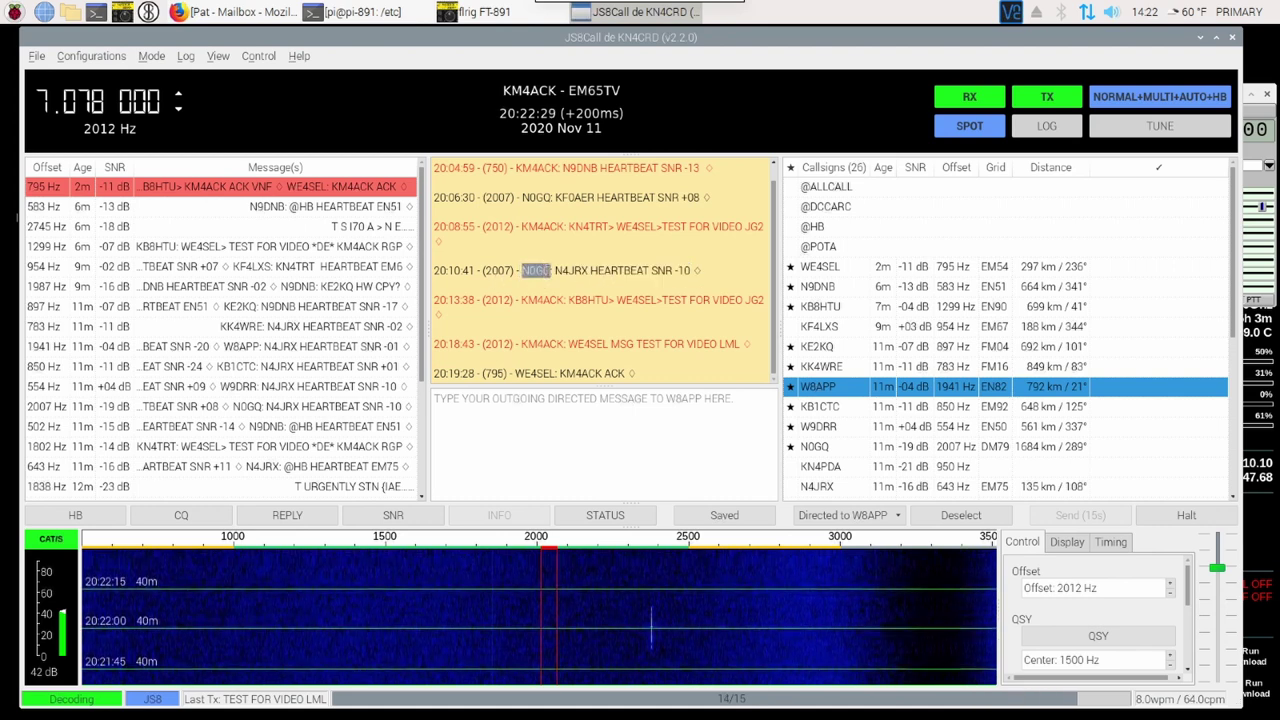
left_click(826, 449)
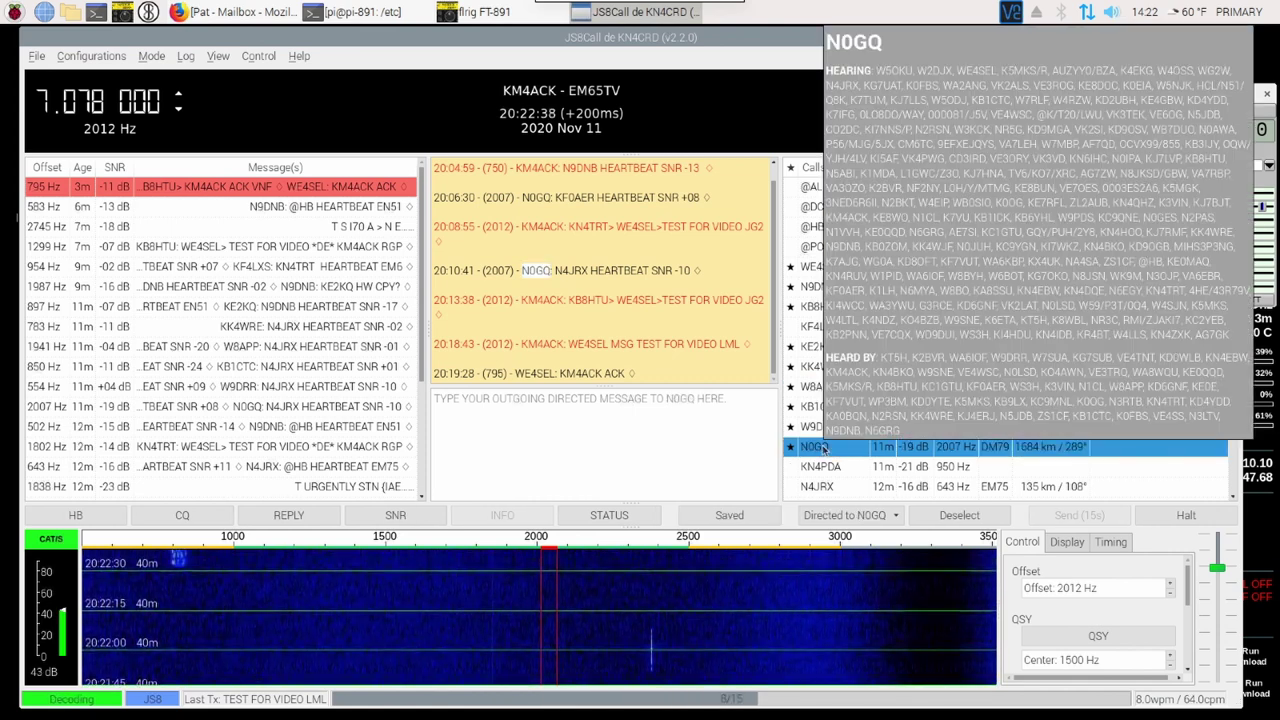
right_click(824, 449)
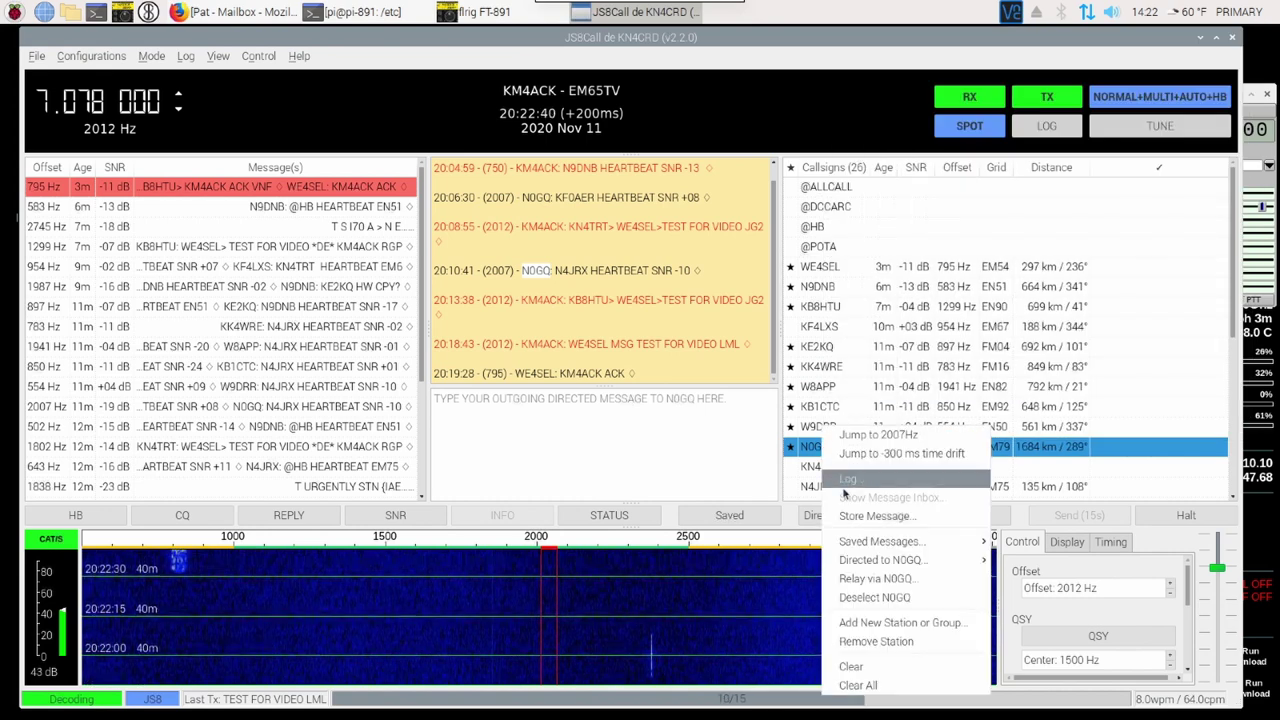
mouse_move(845, 564)
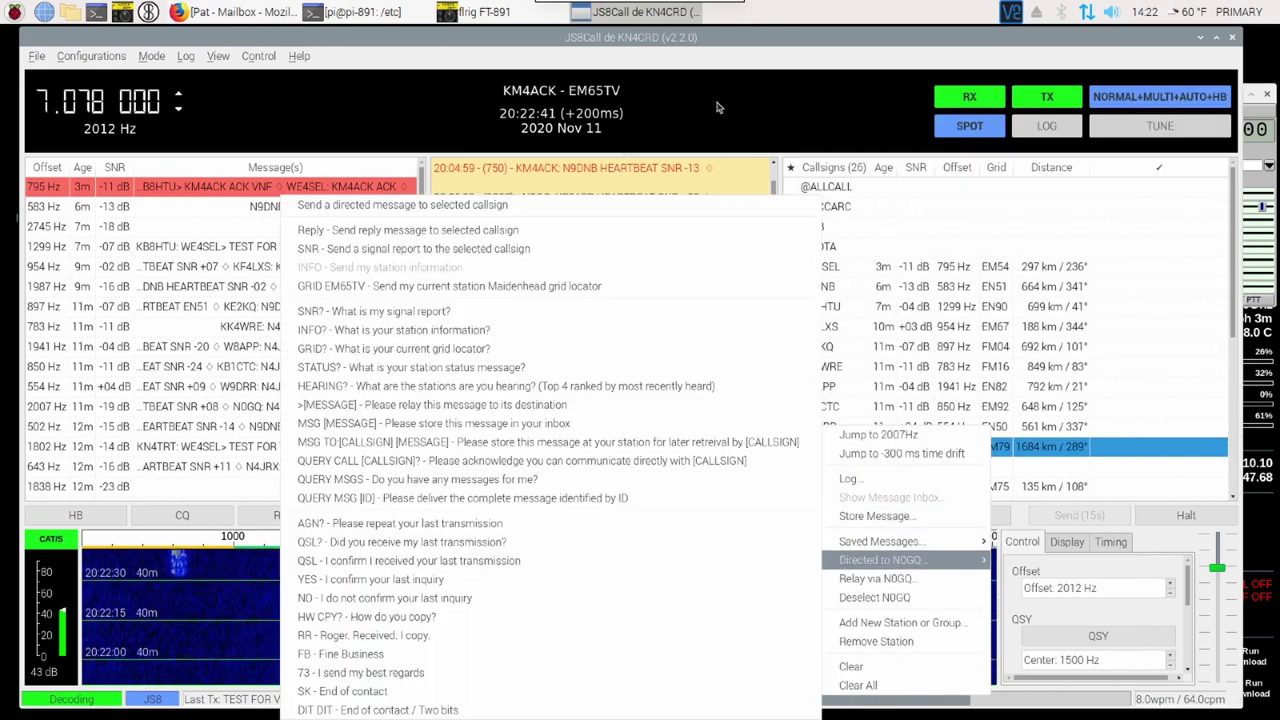
left_click(822, 502)
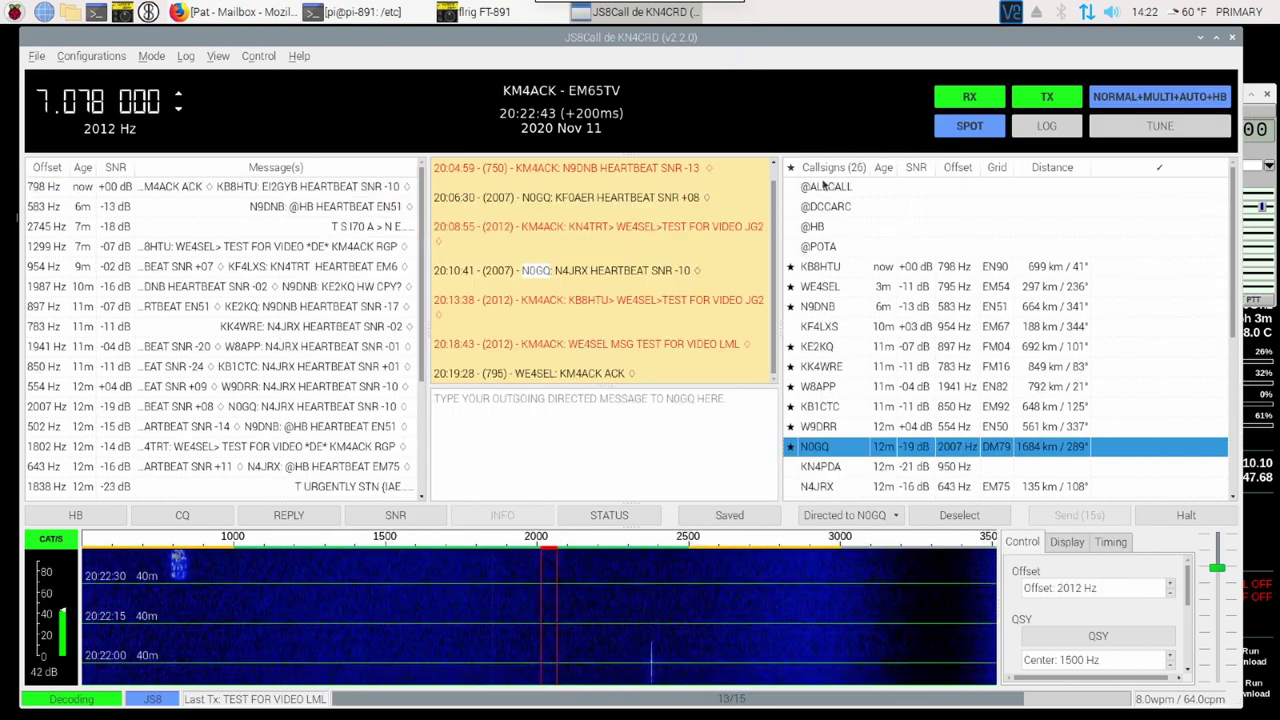
left_click(895, 516)
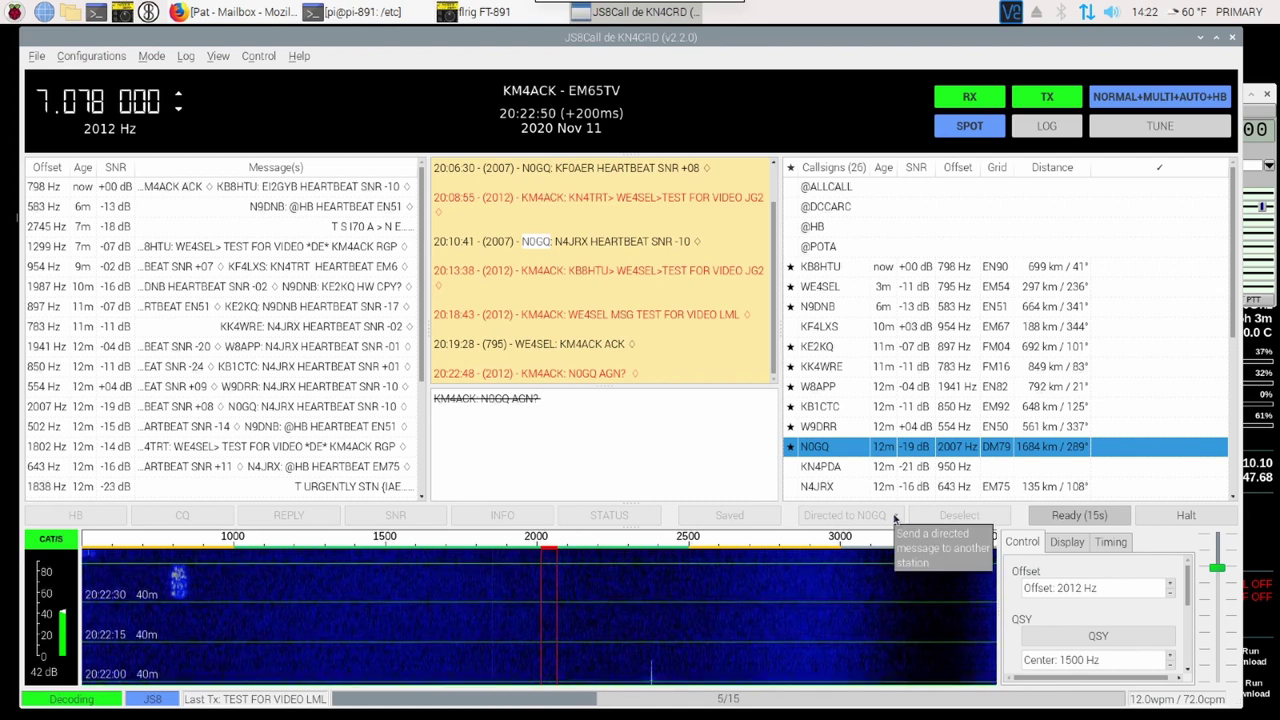
left_click(1146, 515)
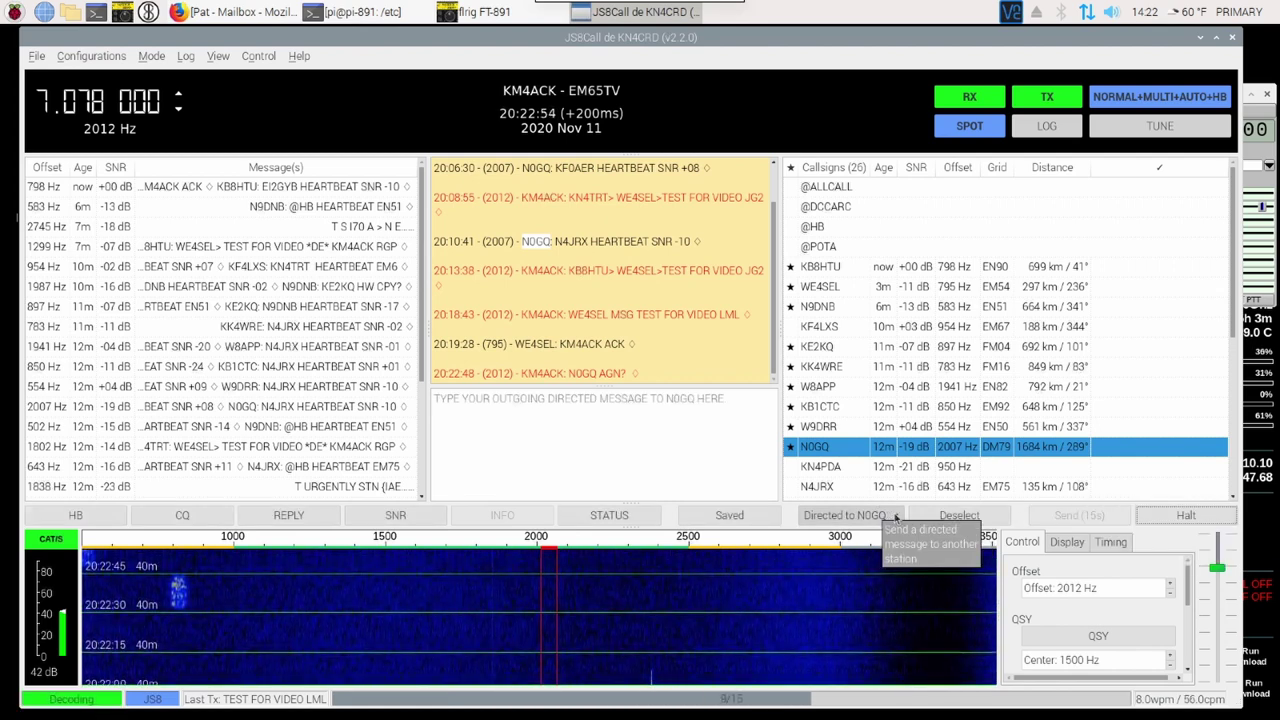
left_click(895, 516)
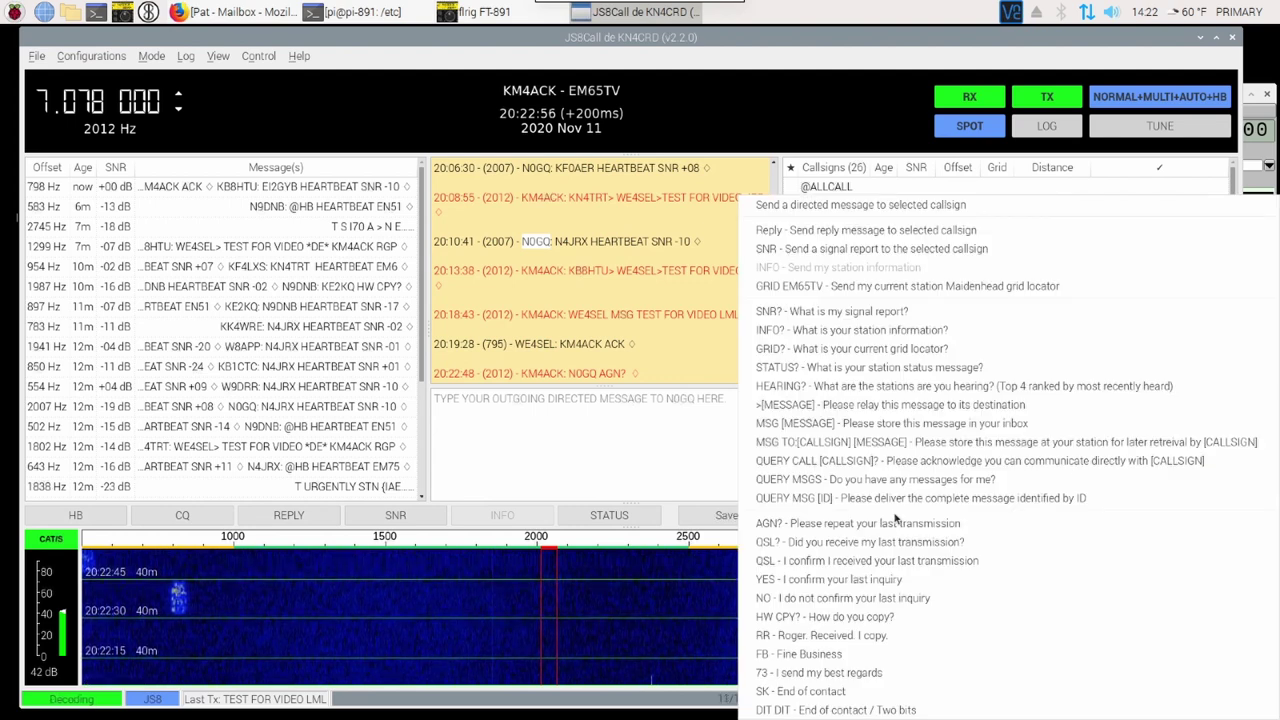
left_click(819, 499)
type("136")
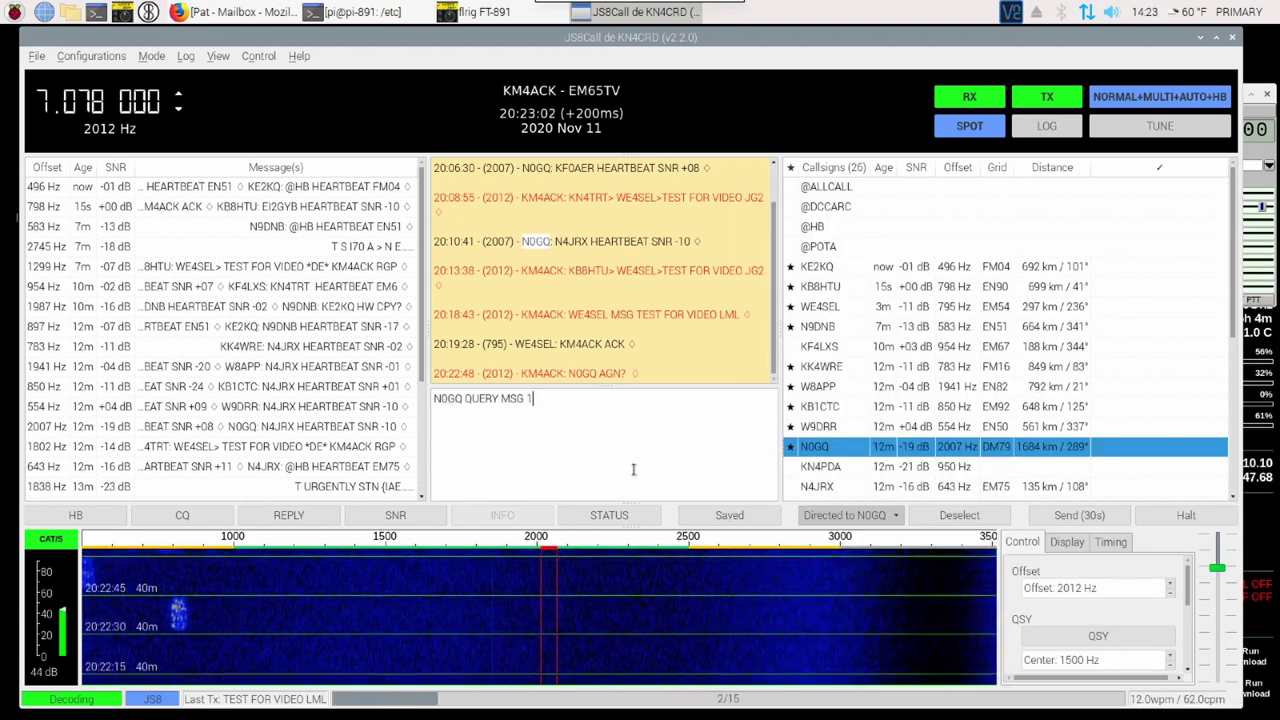